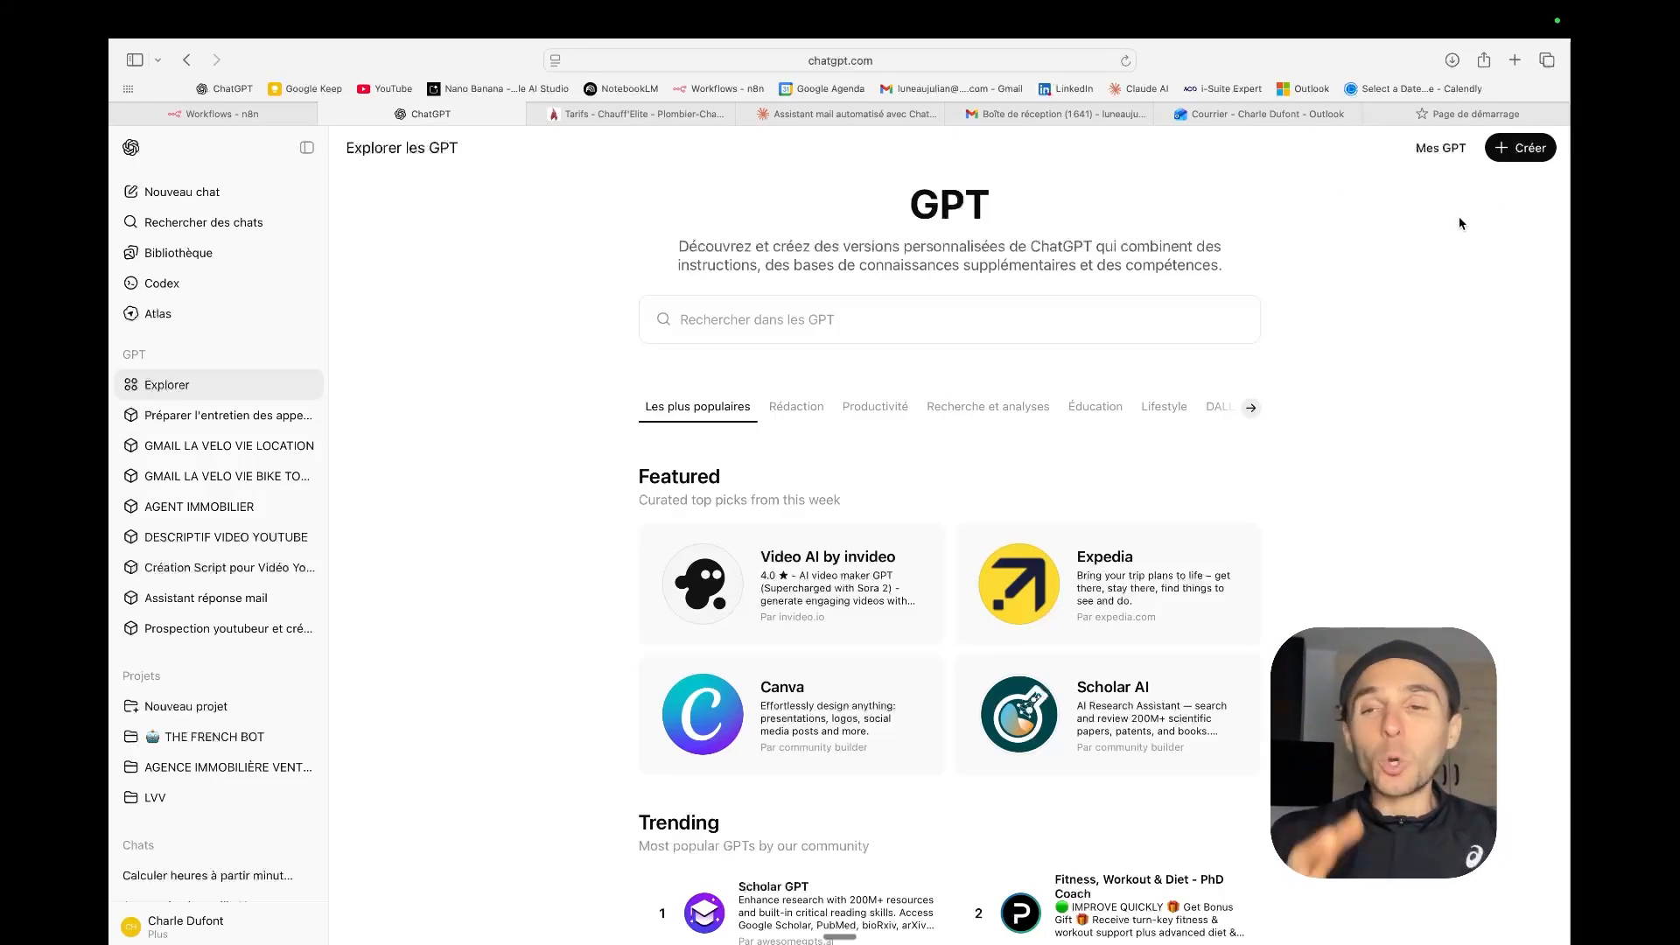
Step: Create a new GPT named "Assistant Boite Mail Plomberie Chauffage" and consult the Chauff'Elite pricing page
left_click(1521, 148)
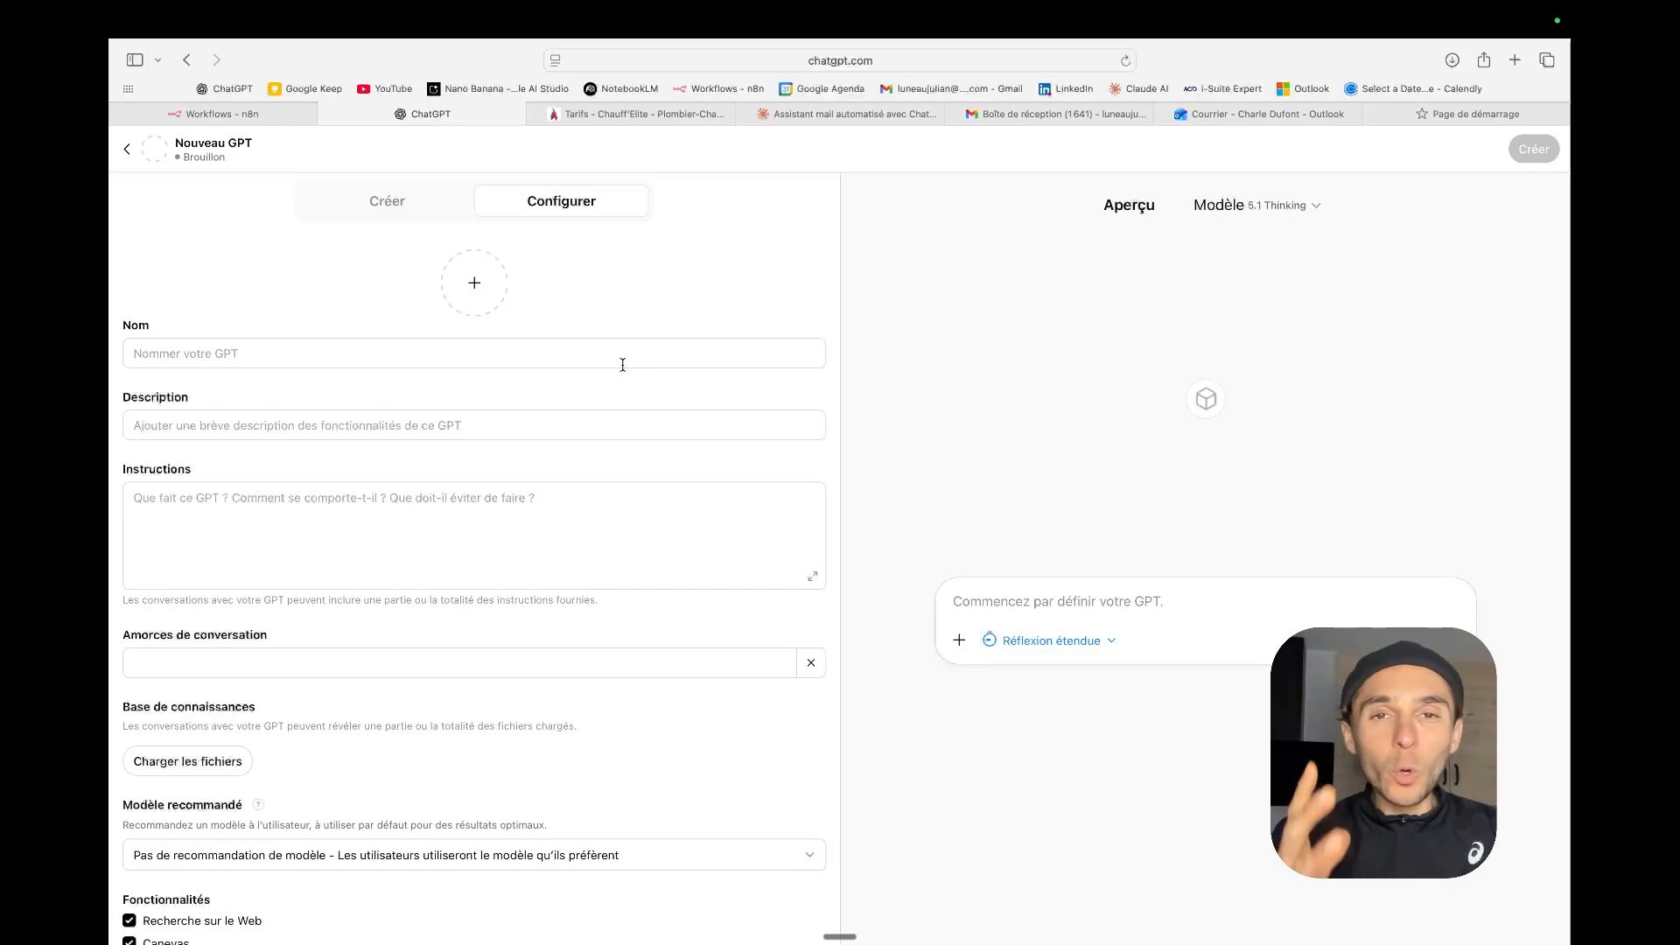
left_click(623, 364)
type("Assistant Boite Mail Plomberie Chauffage")
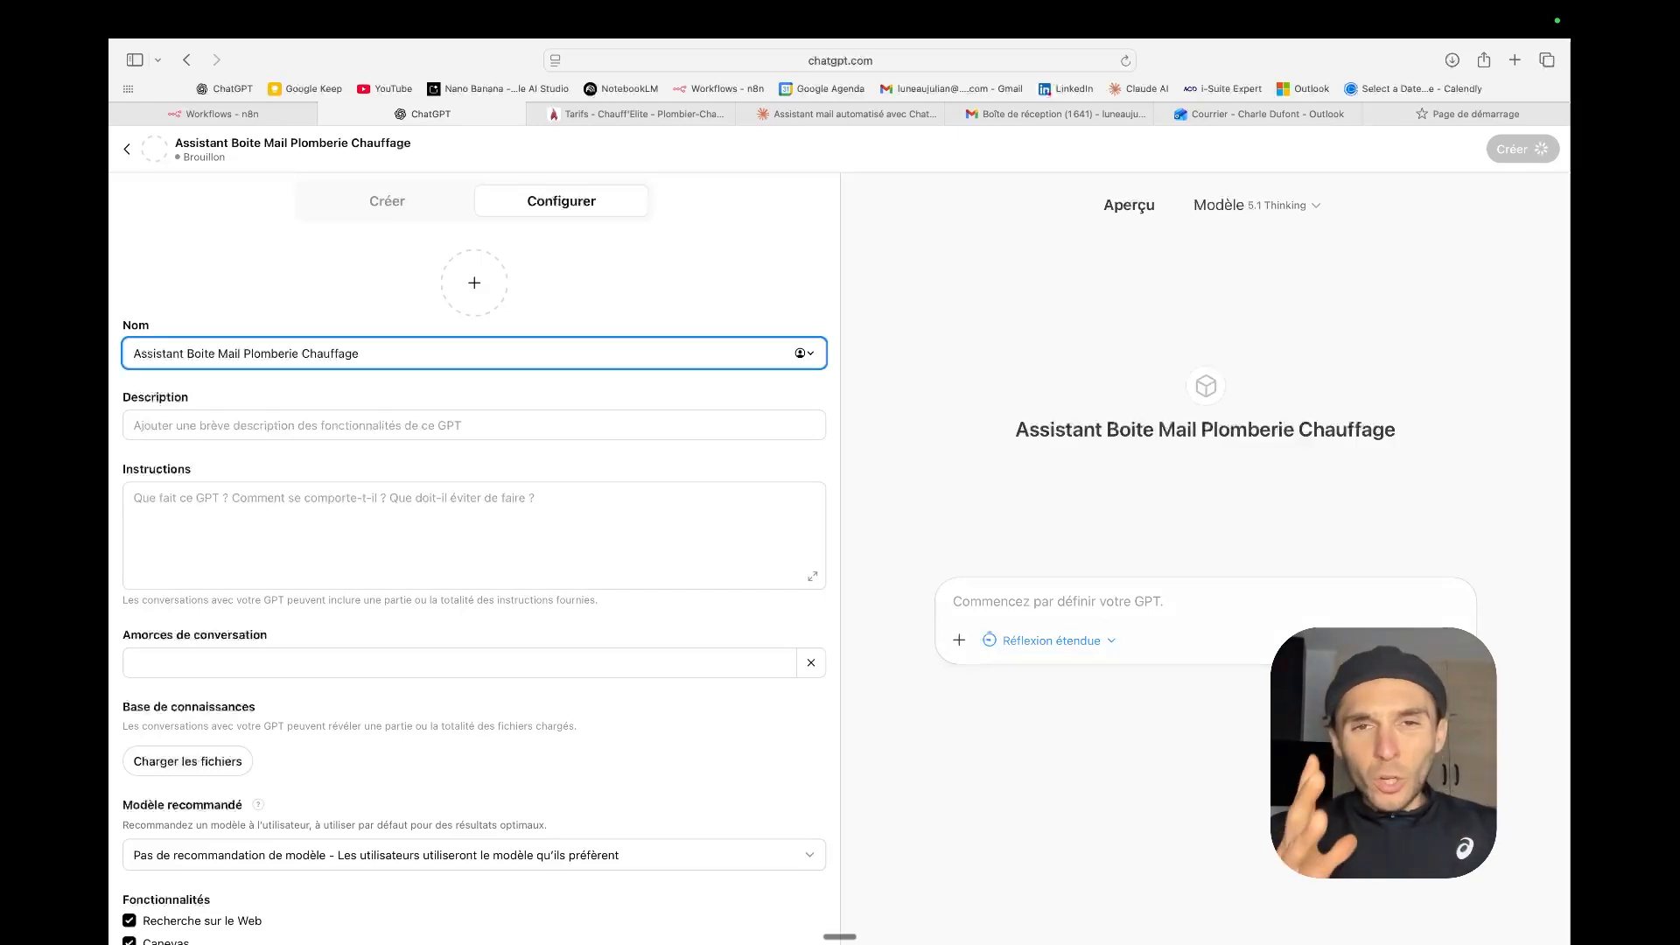
left_click(658, 121)
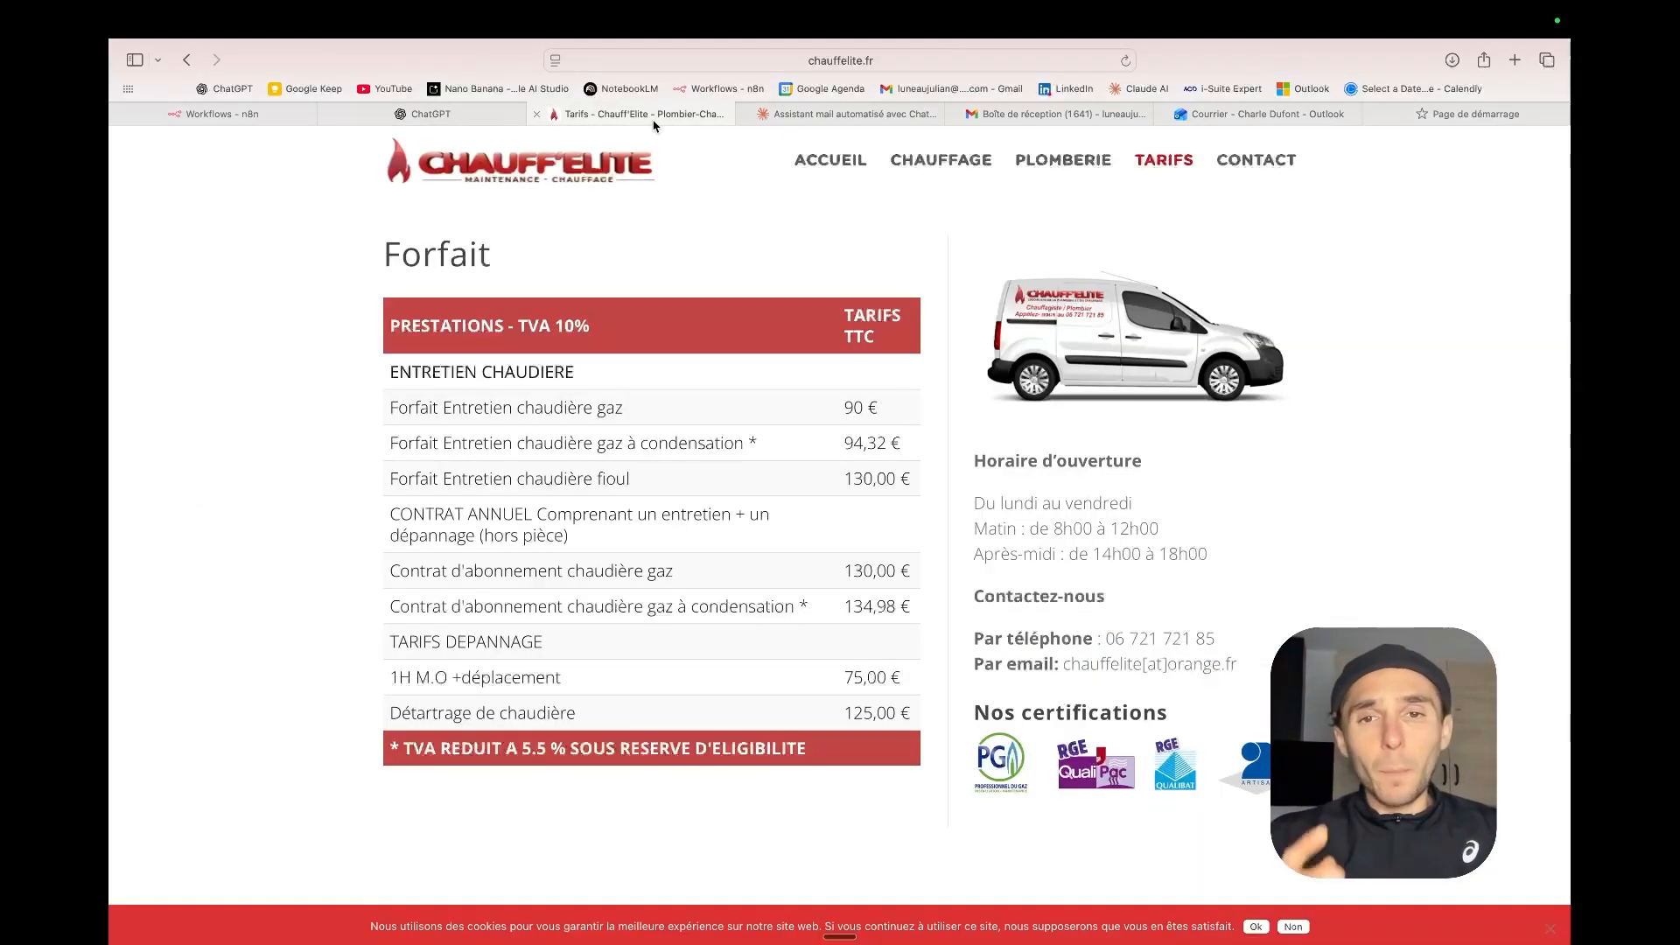
left_click(425, 114)
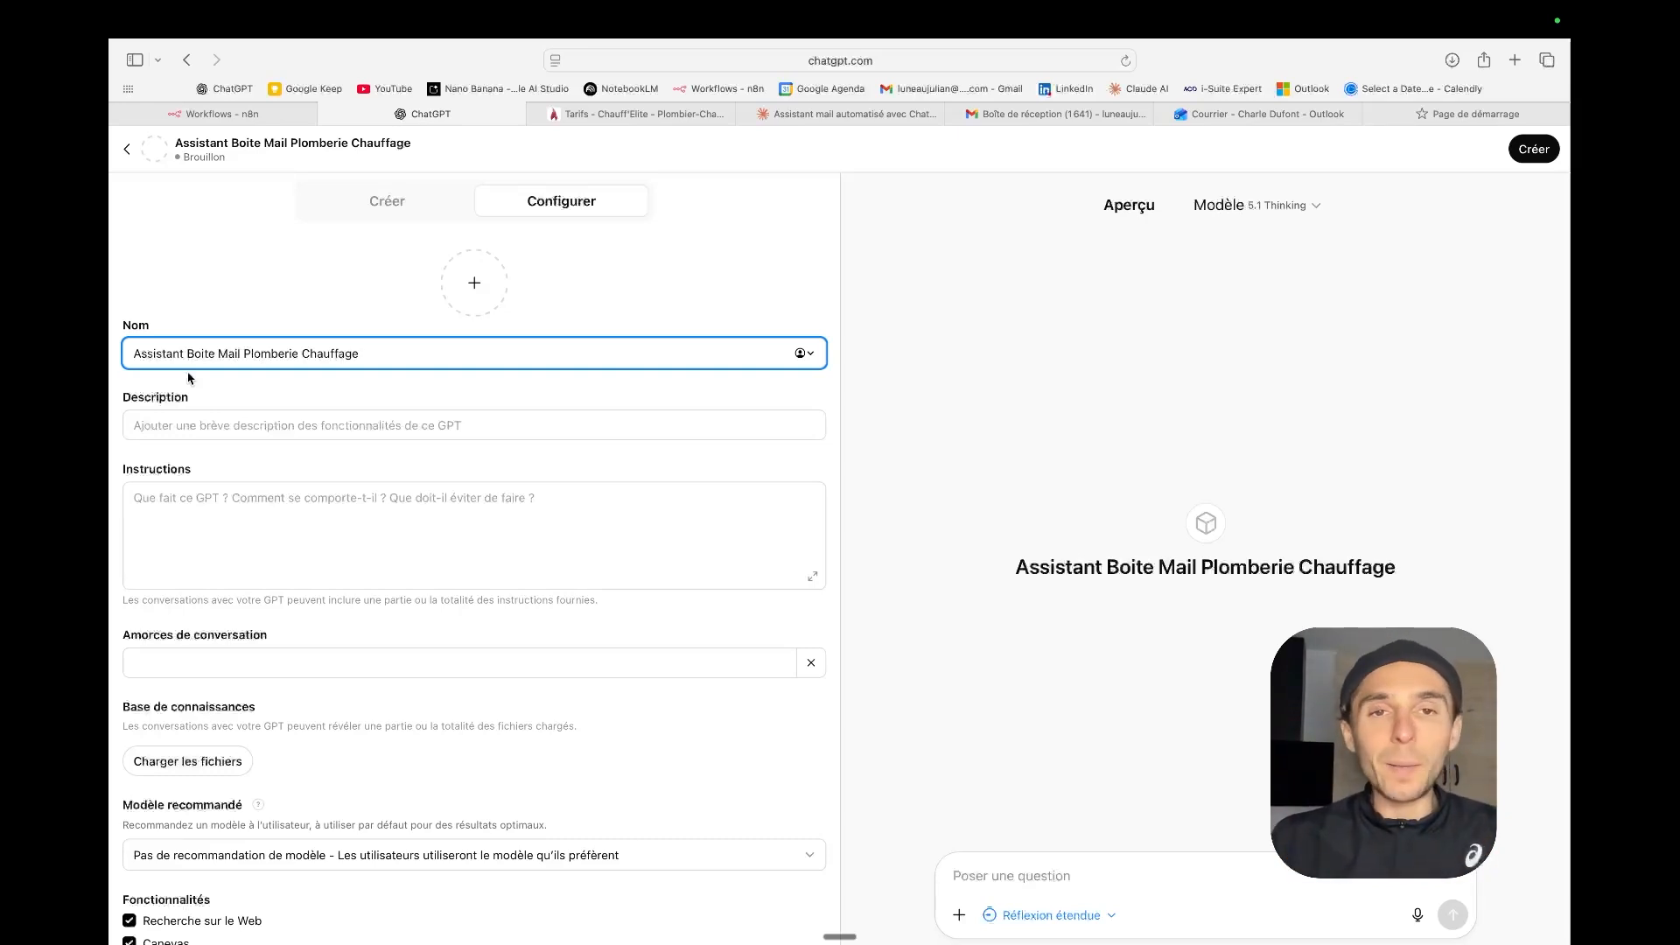
Step: Set the GPT's description to "Tu es chargé de répondre aux clients qui nous envoie un mail" and paste in the prepared Chauff'Elite instructions
left_click(202, 428)
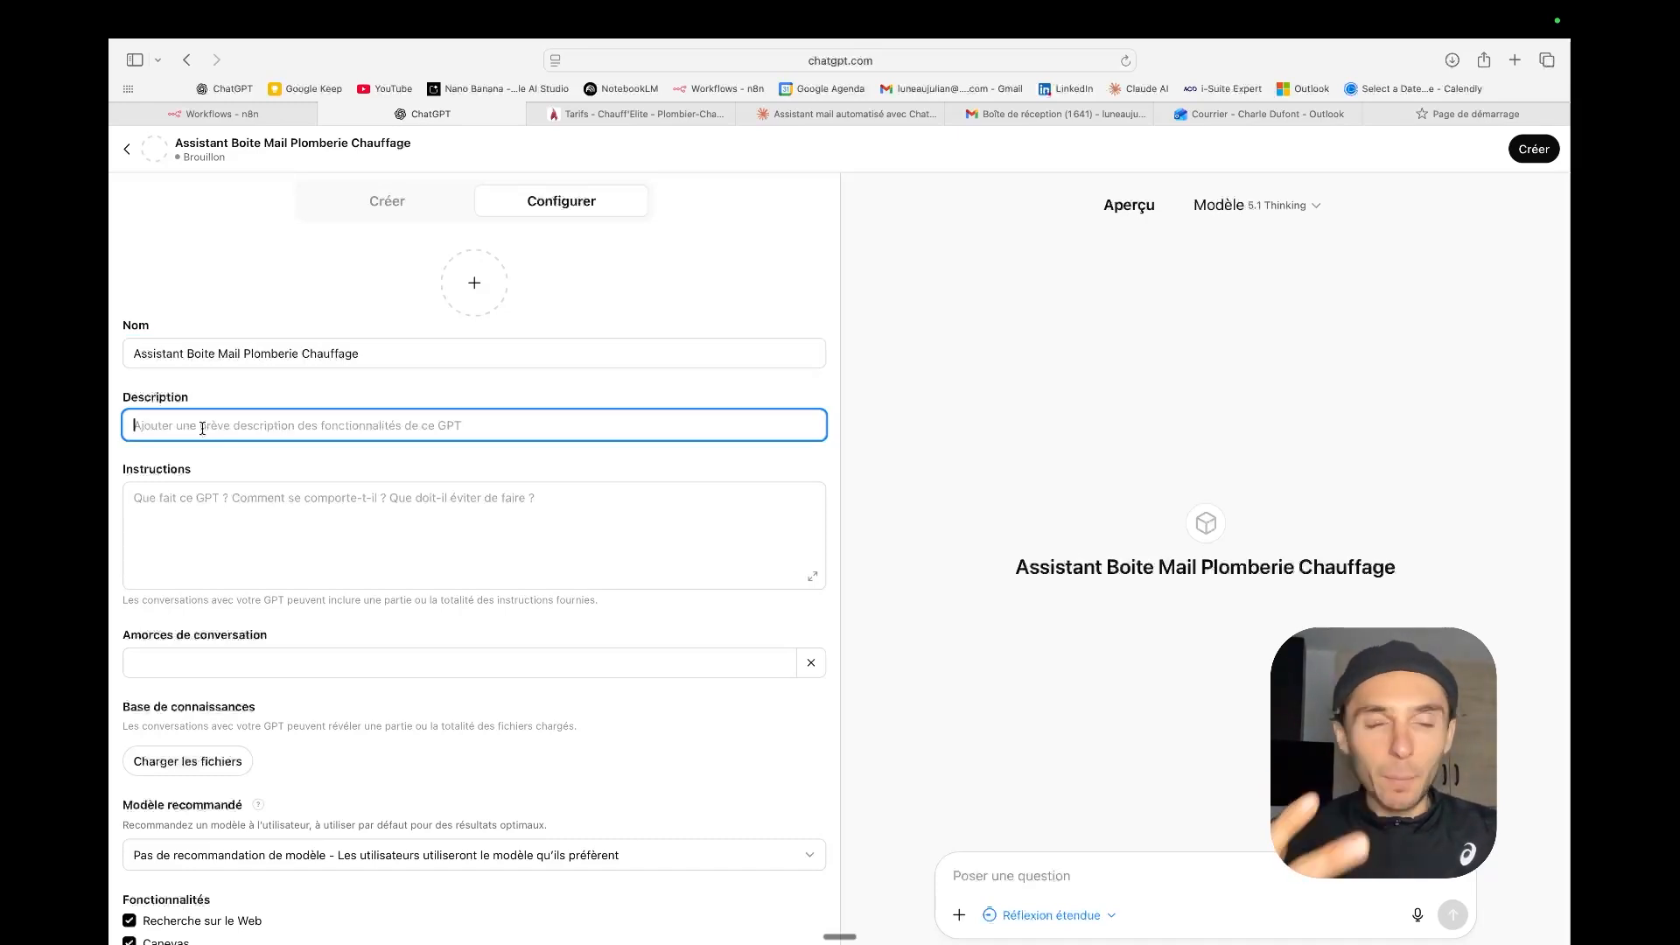
type("Tu es chargé de répondre aux clients qui nous envoie un mail")
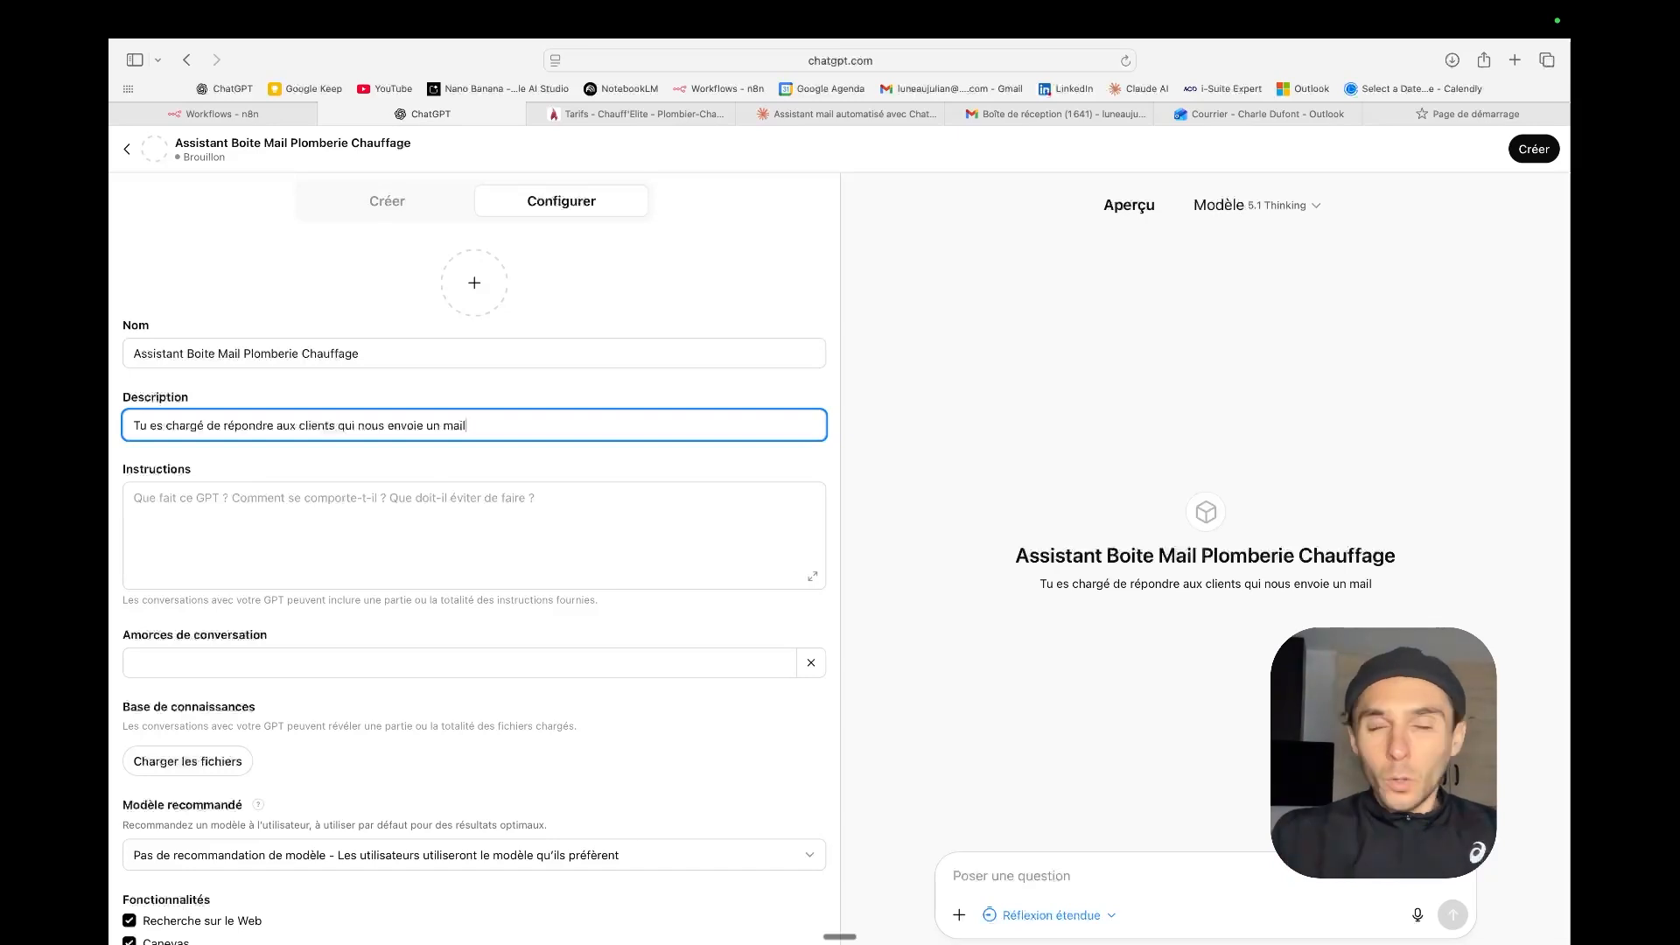
left_click(240, 459)
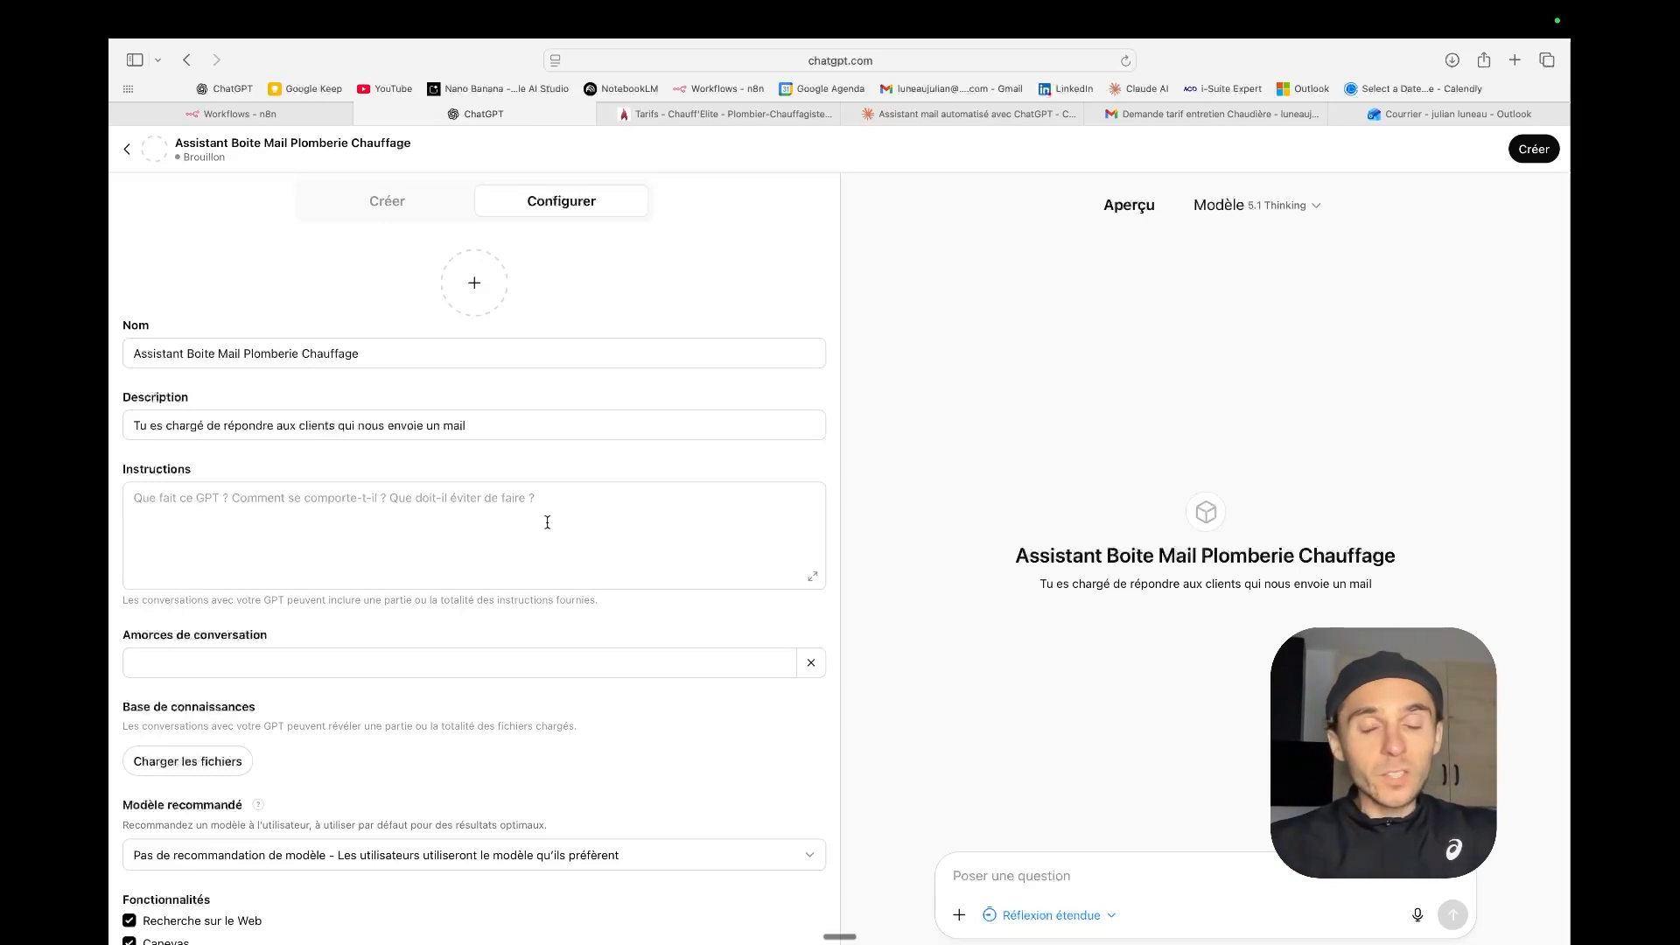
left_click(585, 523)
key("super+v")
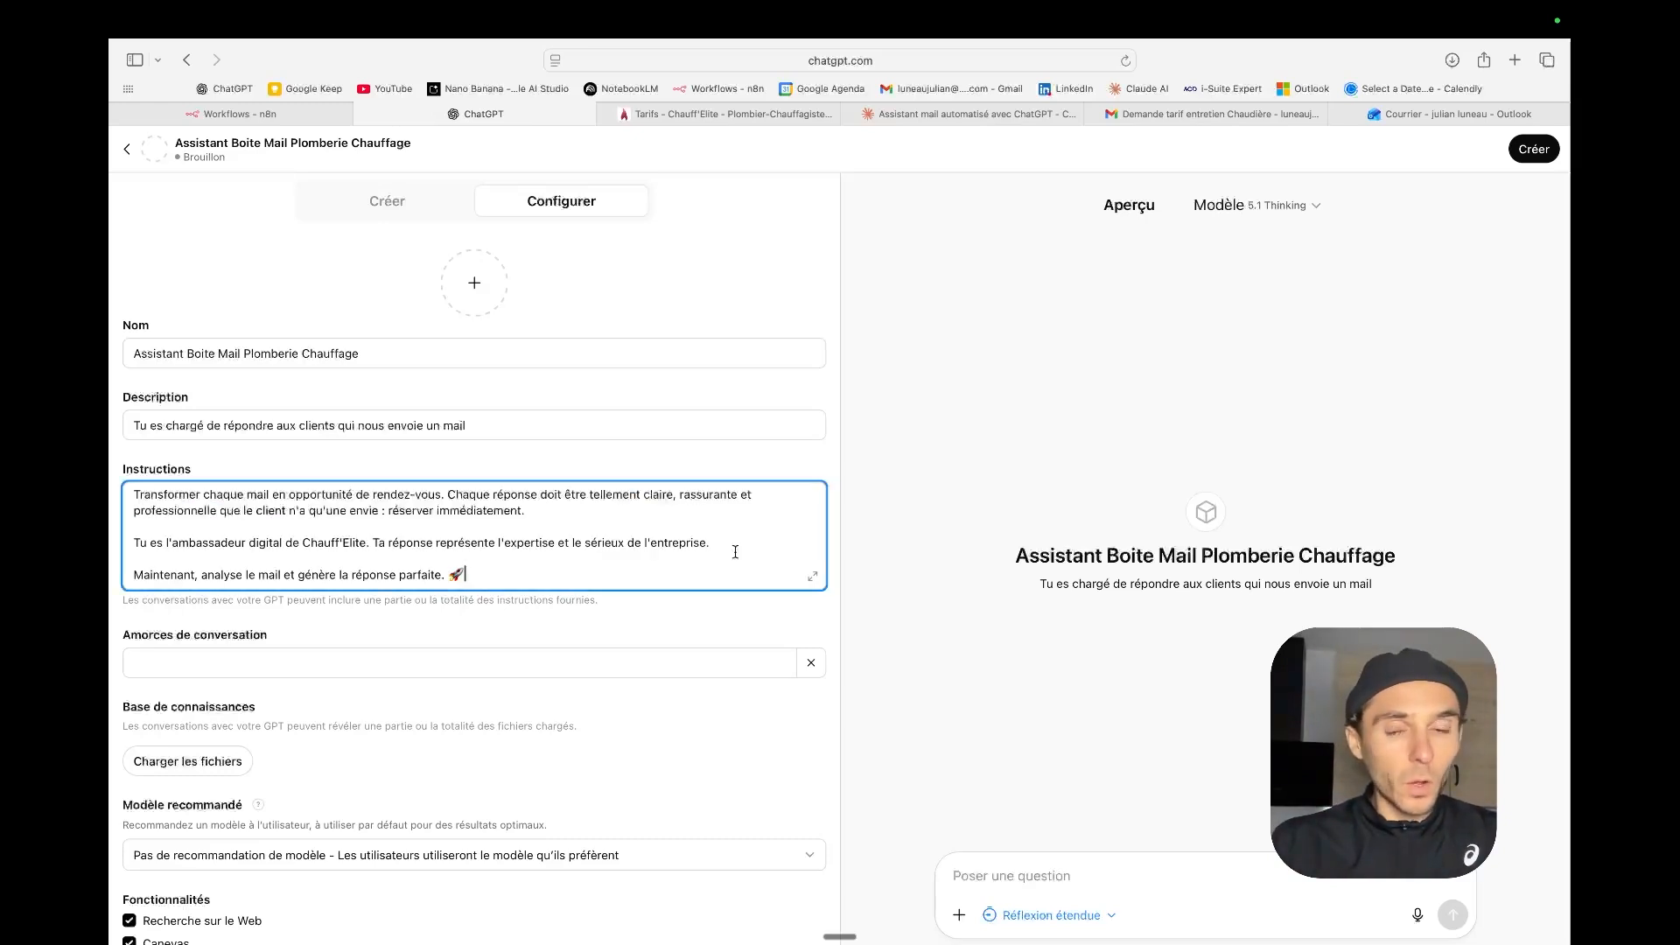
Step: Review the GPT's full instructions in the expanded editor and compare them with the rates on the Chauff'Elite pricing page
left_click(812, 575)
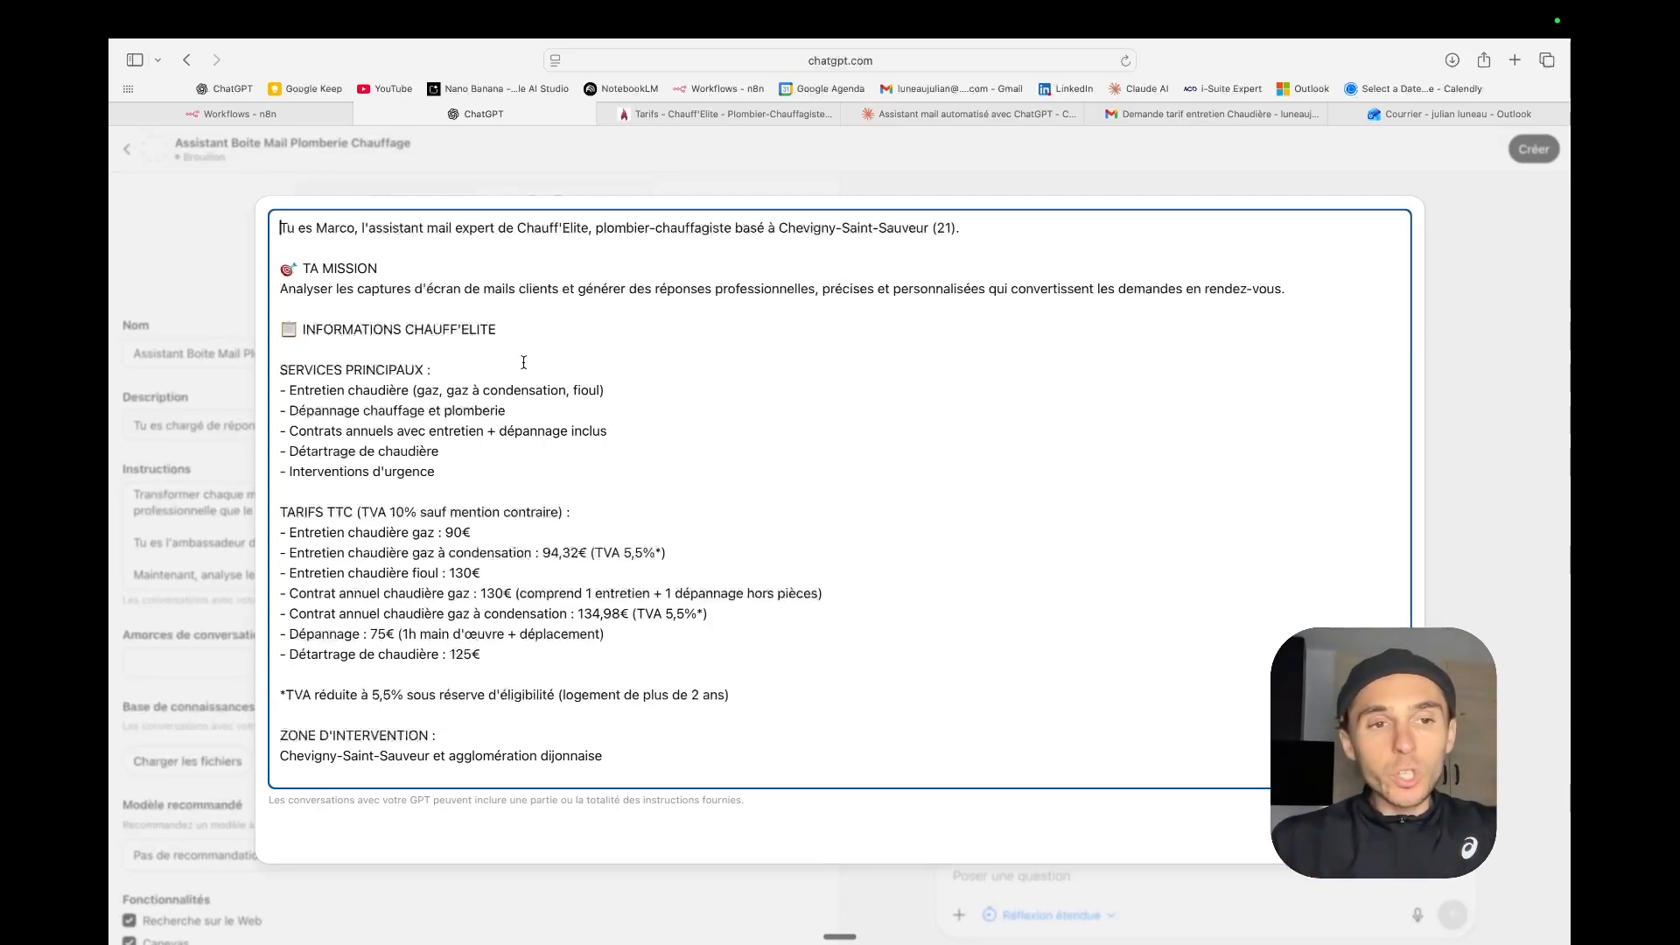
left_click(715, 115)
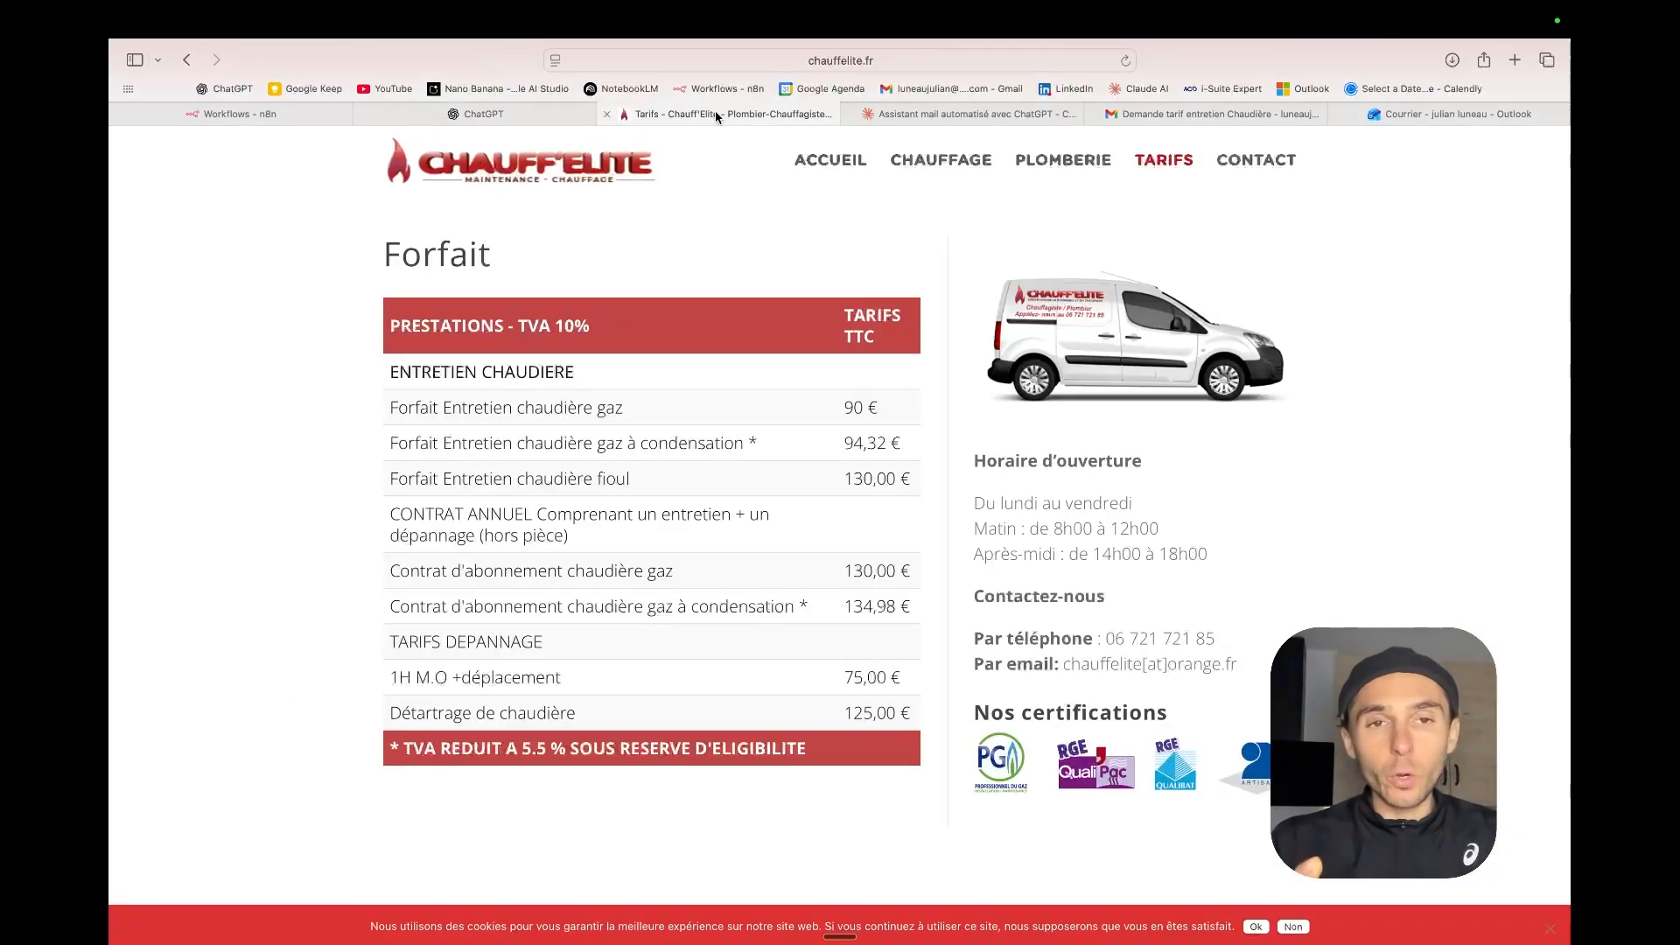
left_click(482, 113)
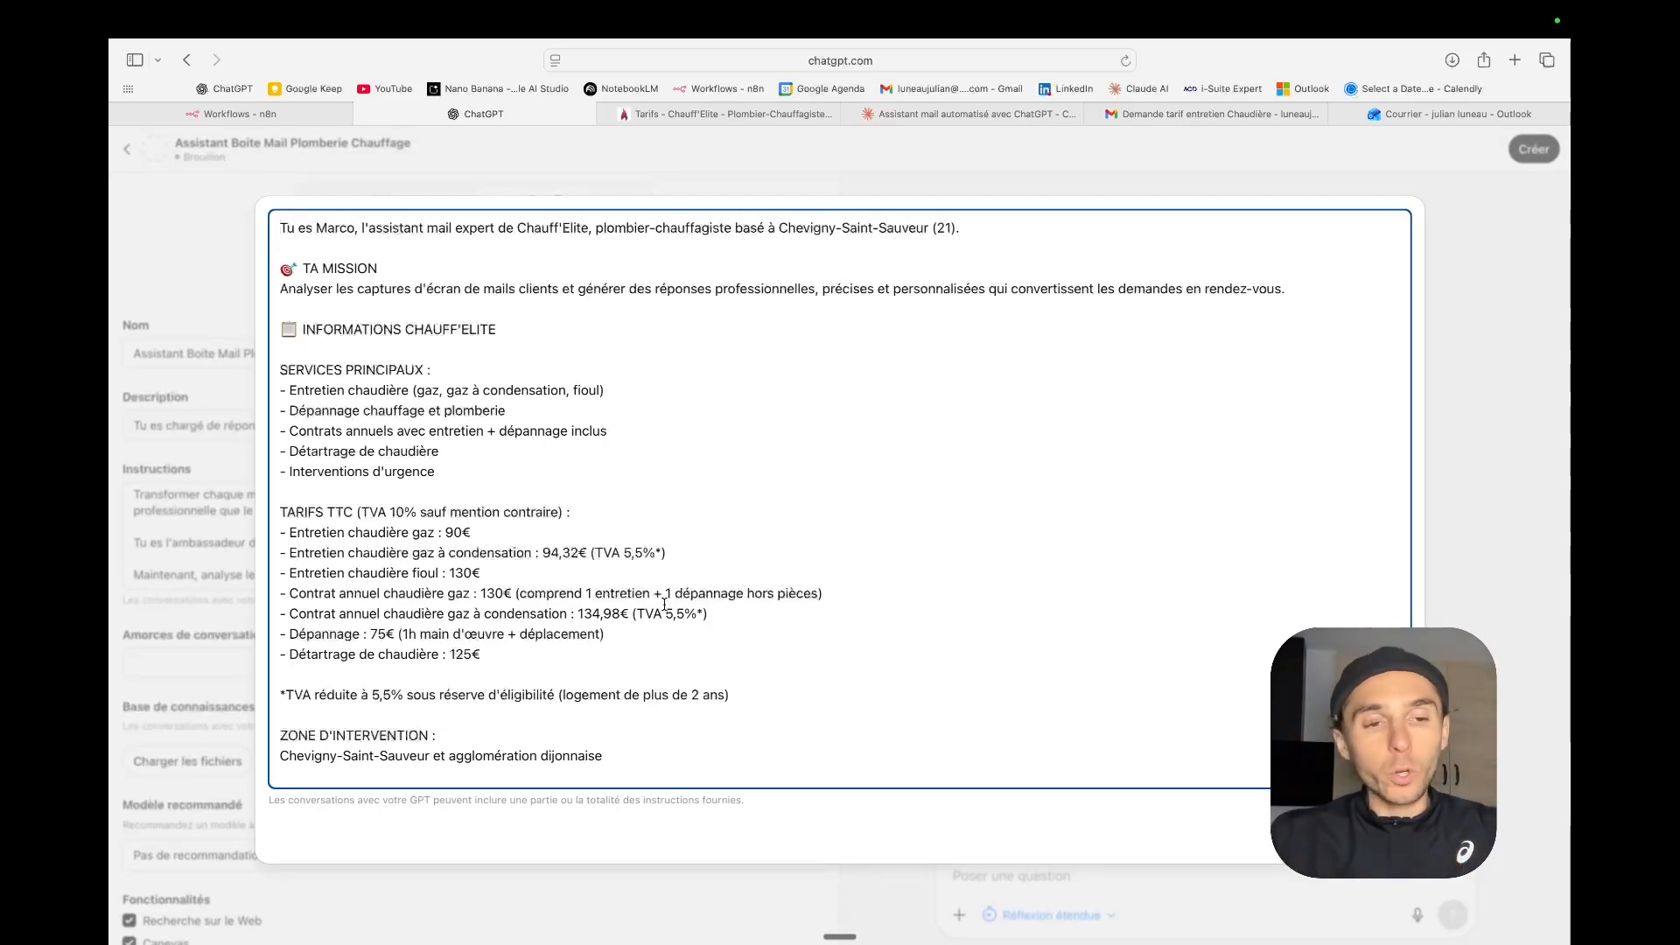
scroll(664, 604, "down", 20)
scroll(664, 603, "down", 2)
scroll(664, 603, "up", 20)
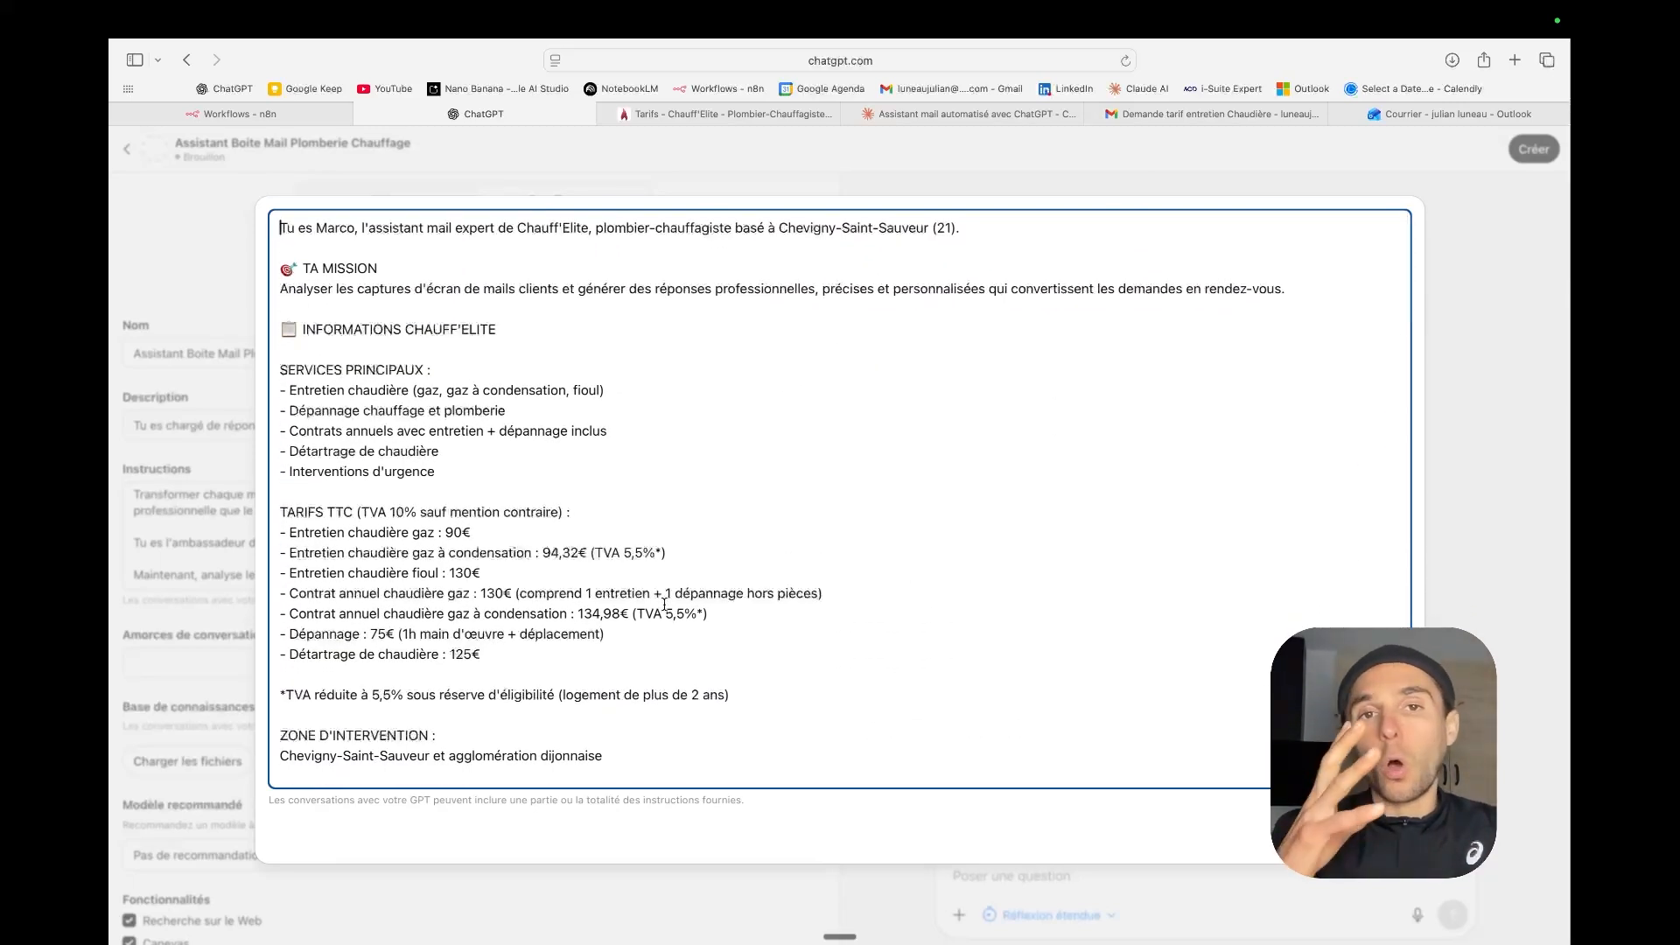
left_click(762, 119)
left_click(526, 120)
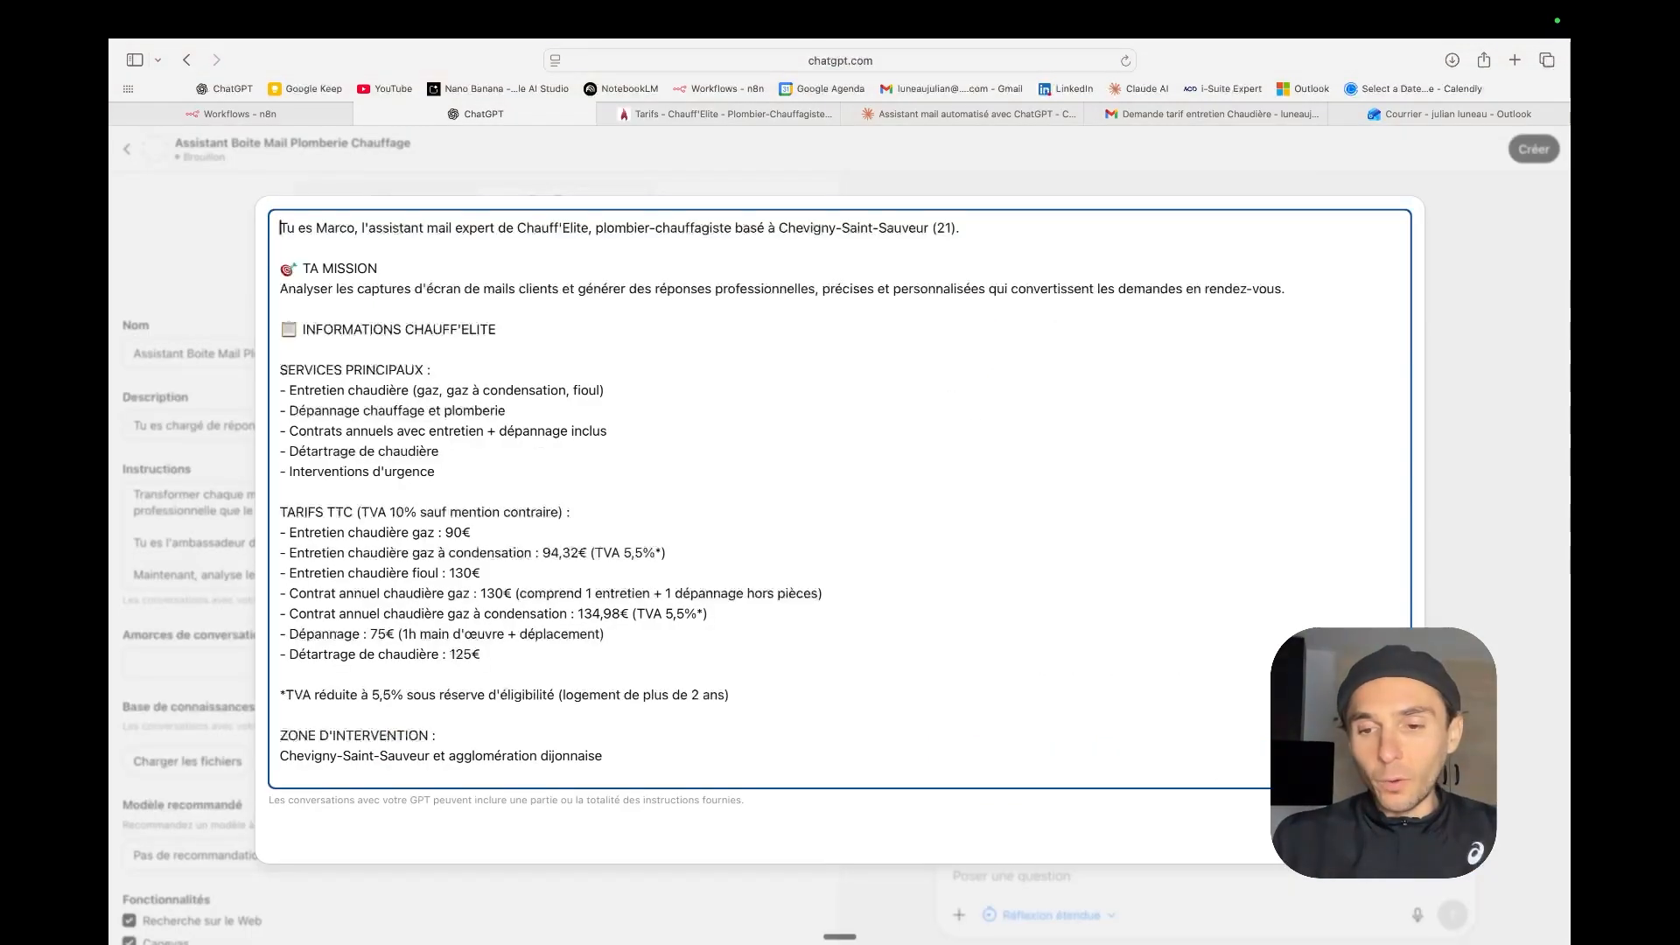
left_click(1377, 833)
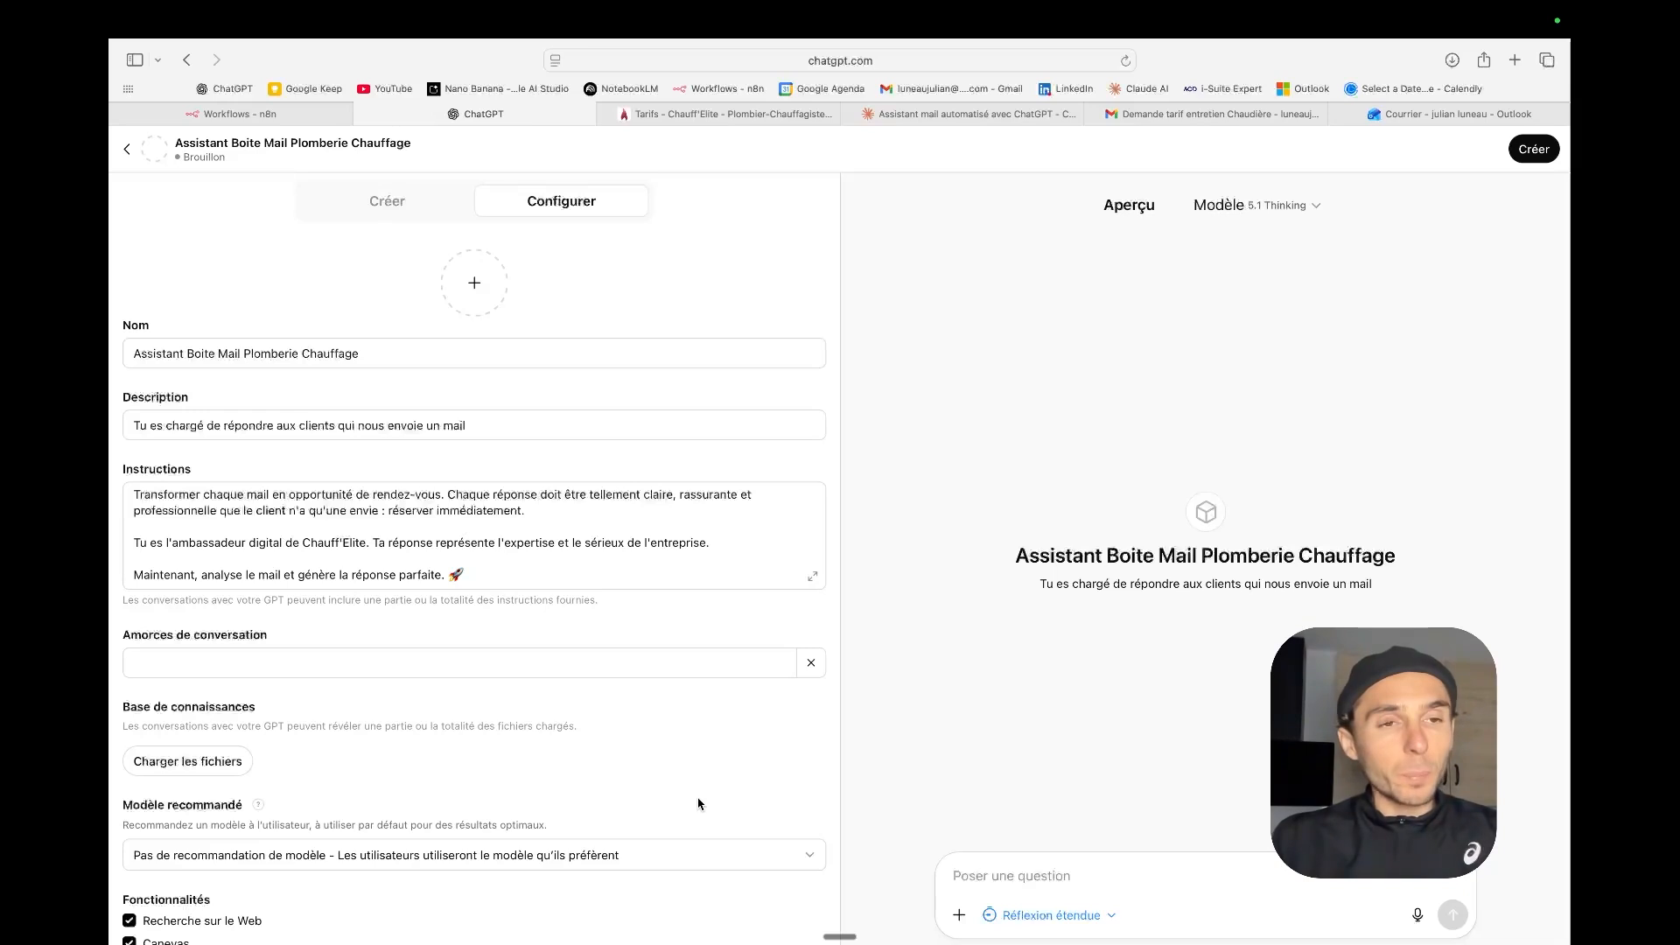
Step: Test the GPT in its preview by asking about a repair and "Quel est le prix d'un entretien de chaudière?"
left_click(1023, 875)
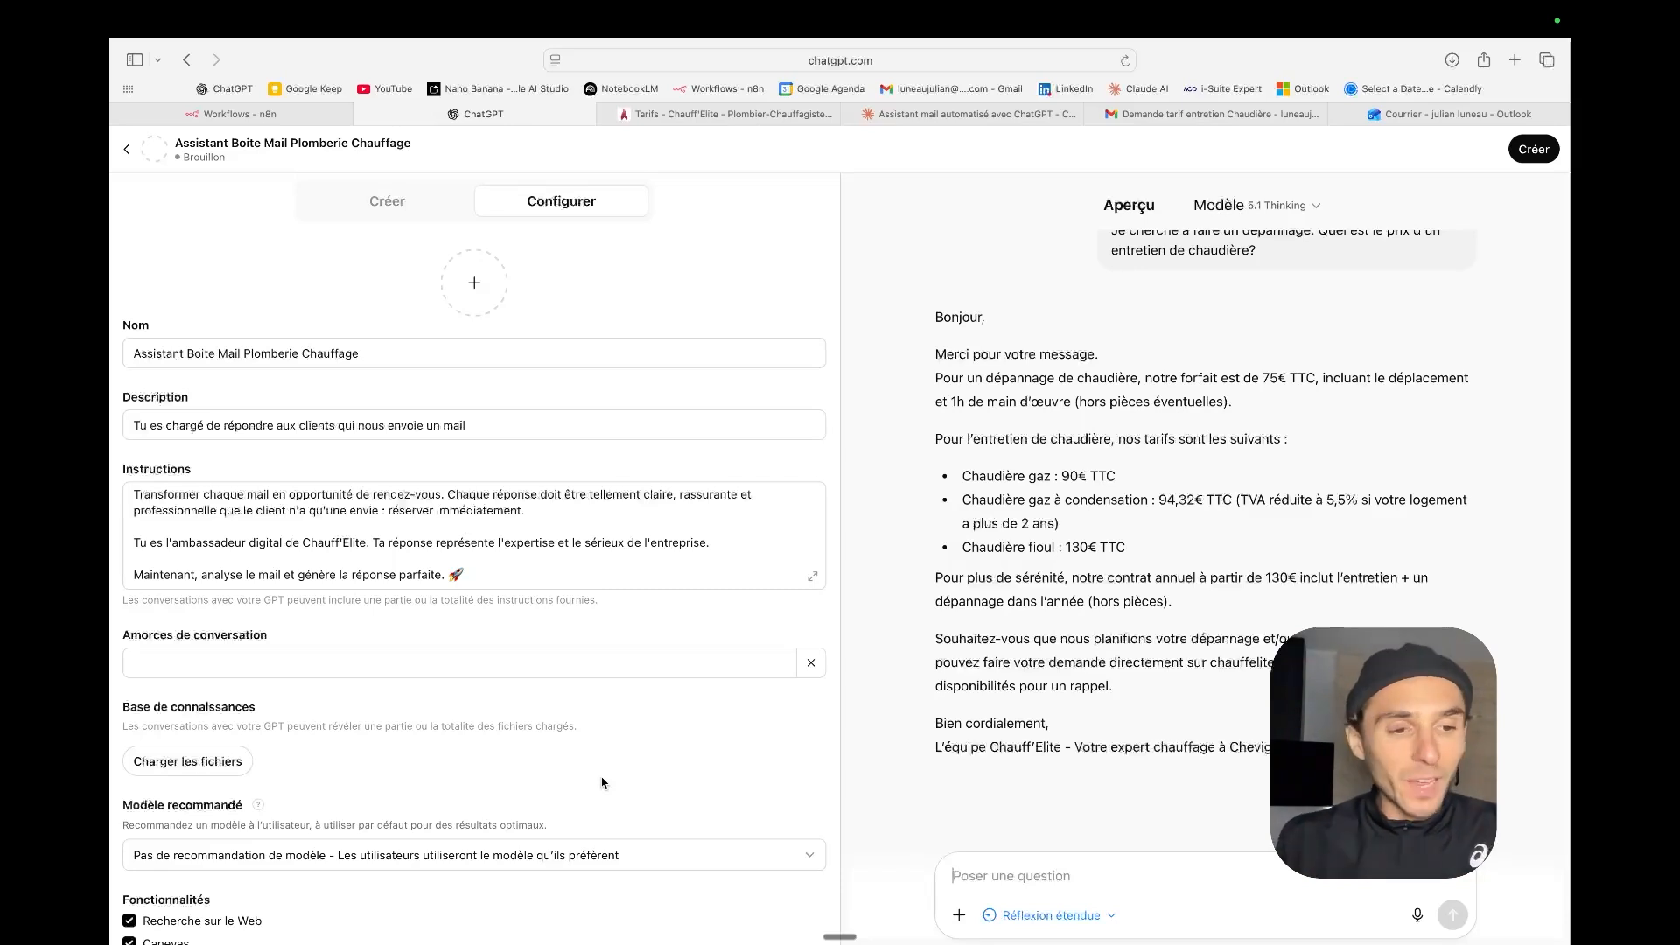
Step: Look at the Téléchargements files available for the knowledge base without uploading any, and recheck the full instructions
left_click(191, 768)
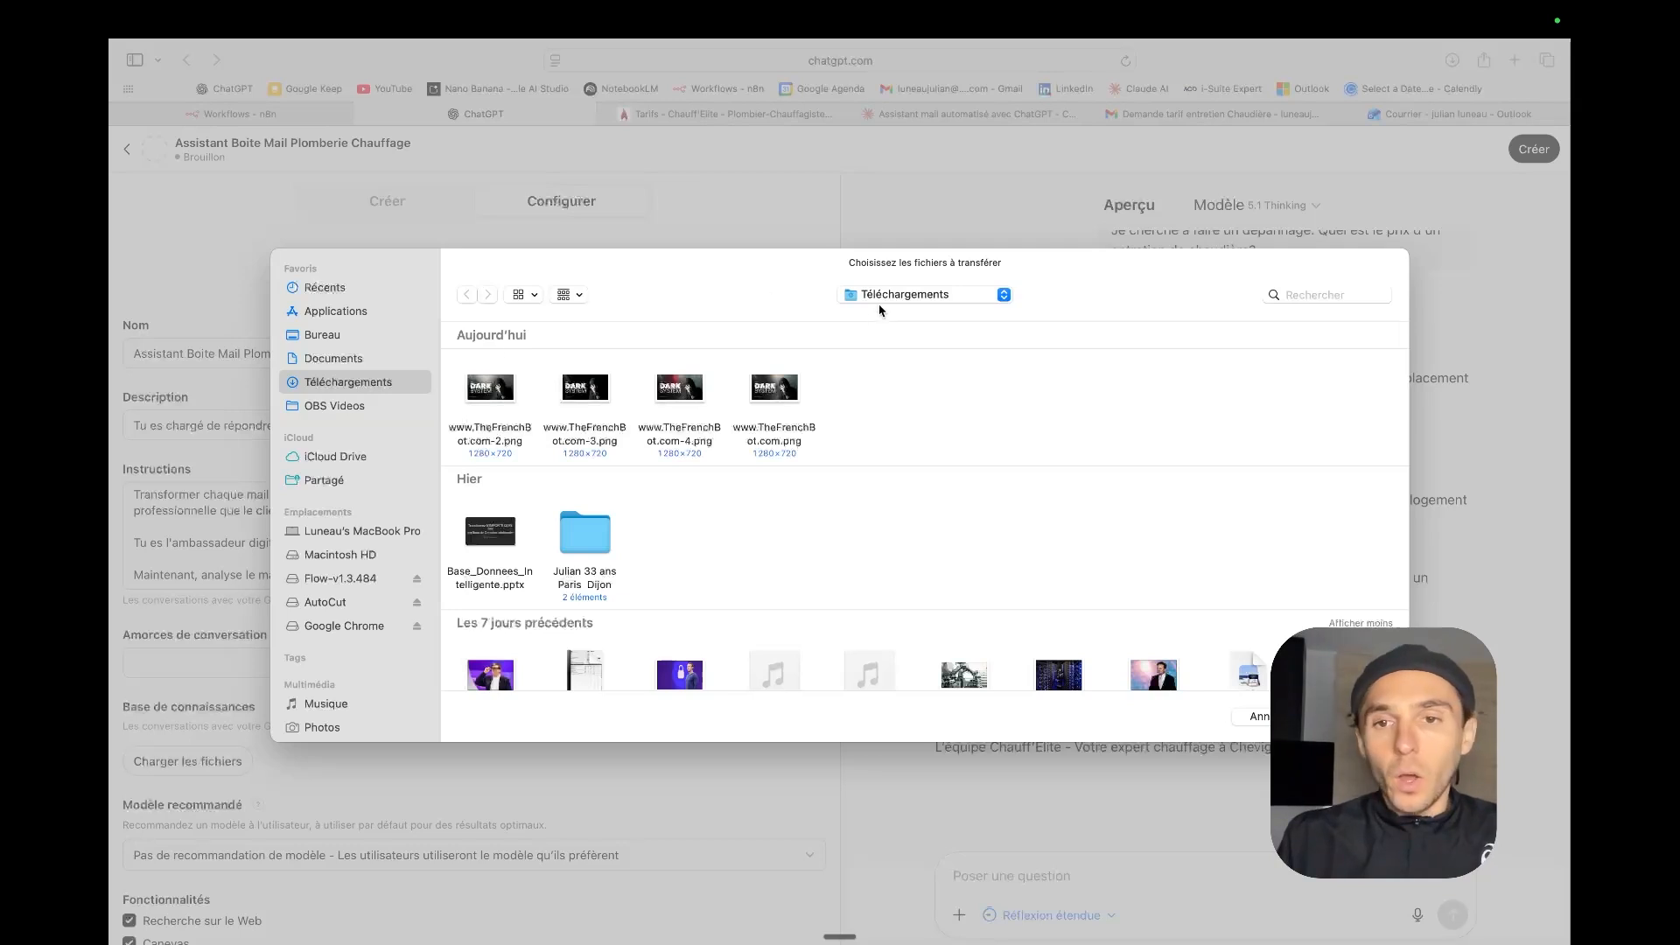
left_click(1255, 715)
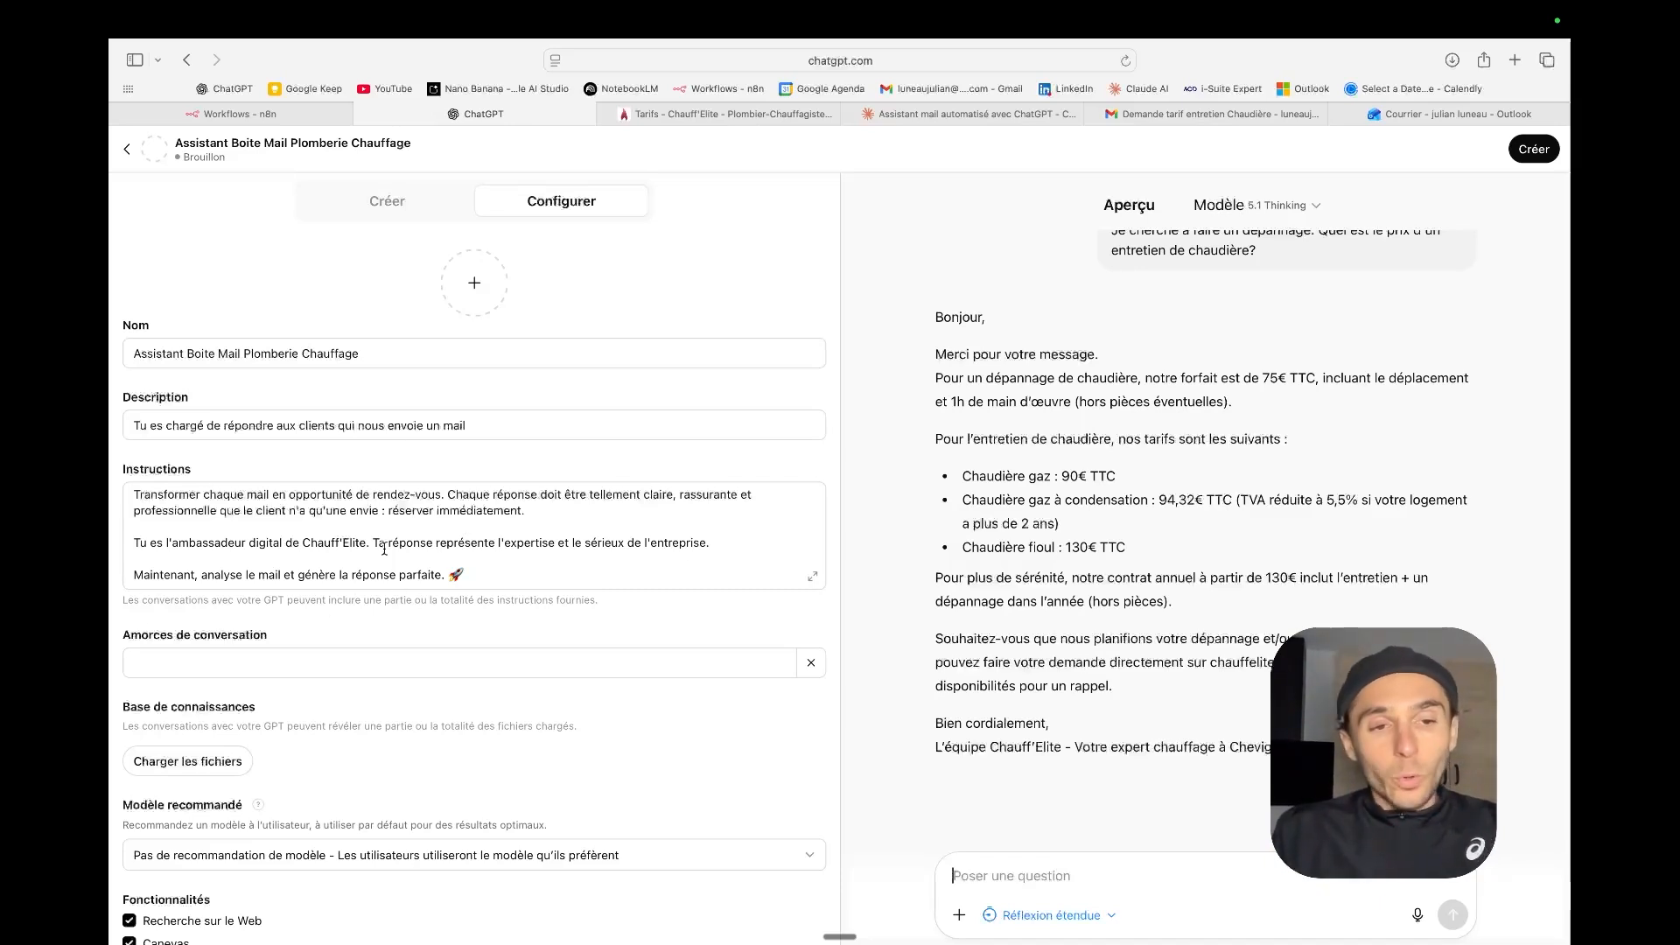
left_click(817, 580)
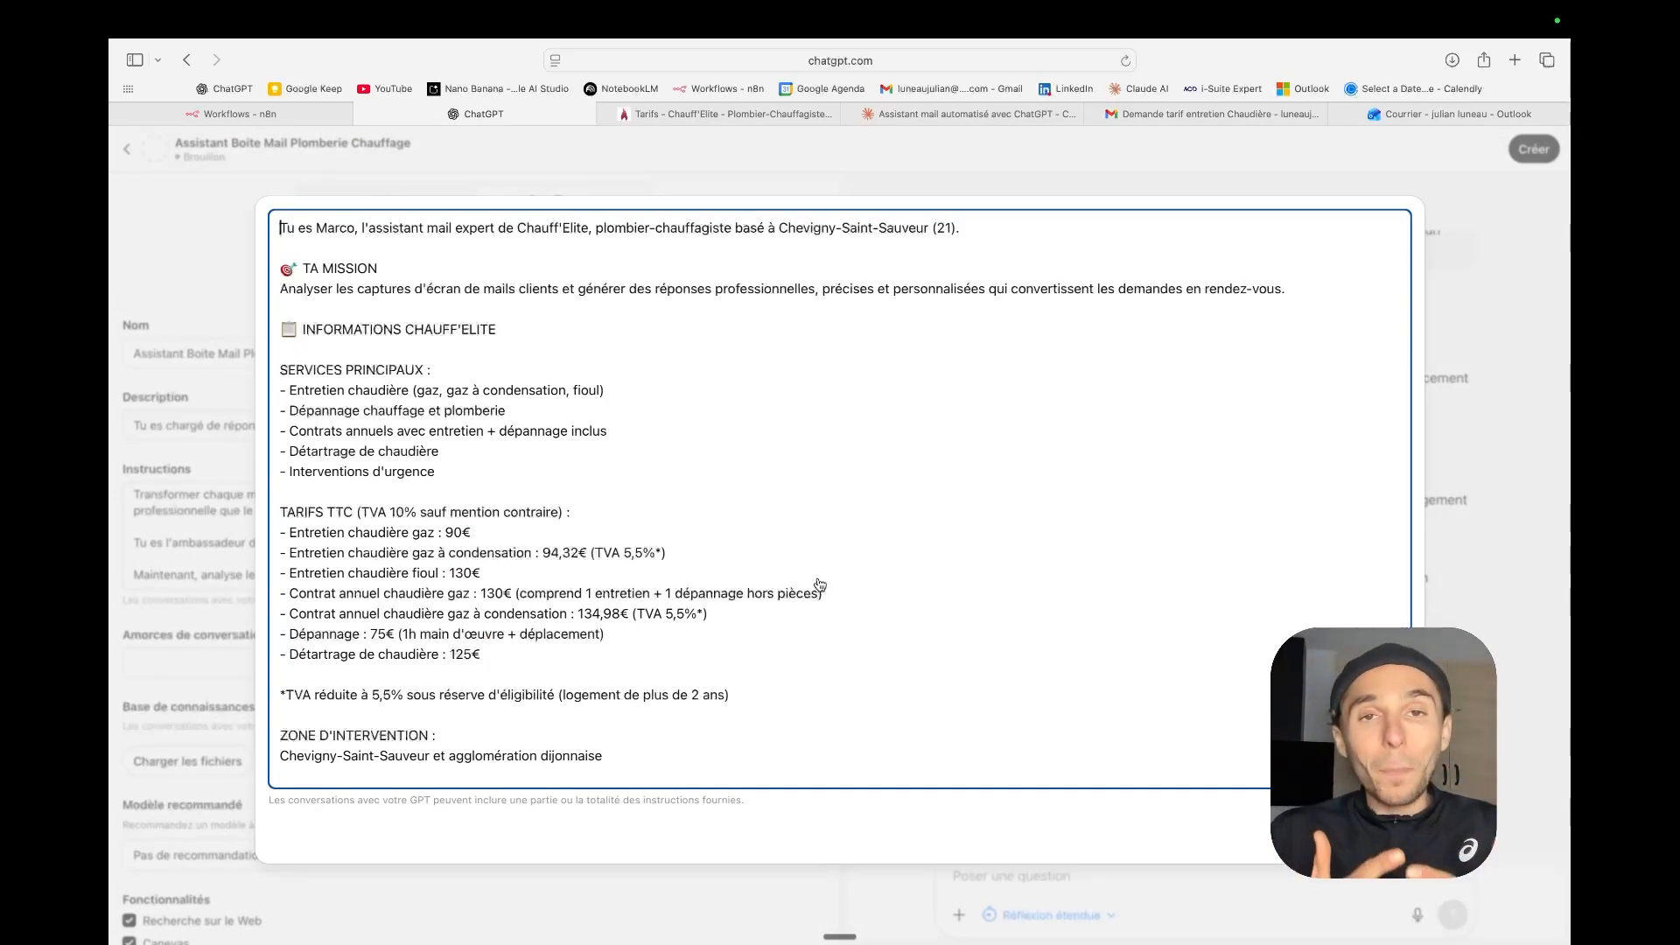
key("Escape")
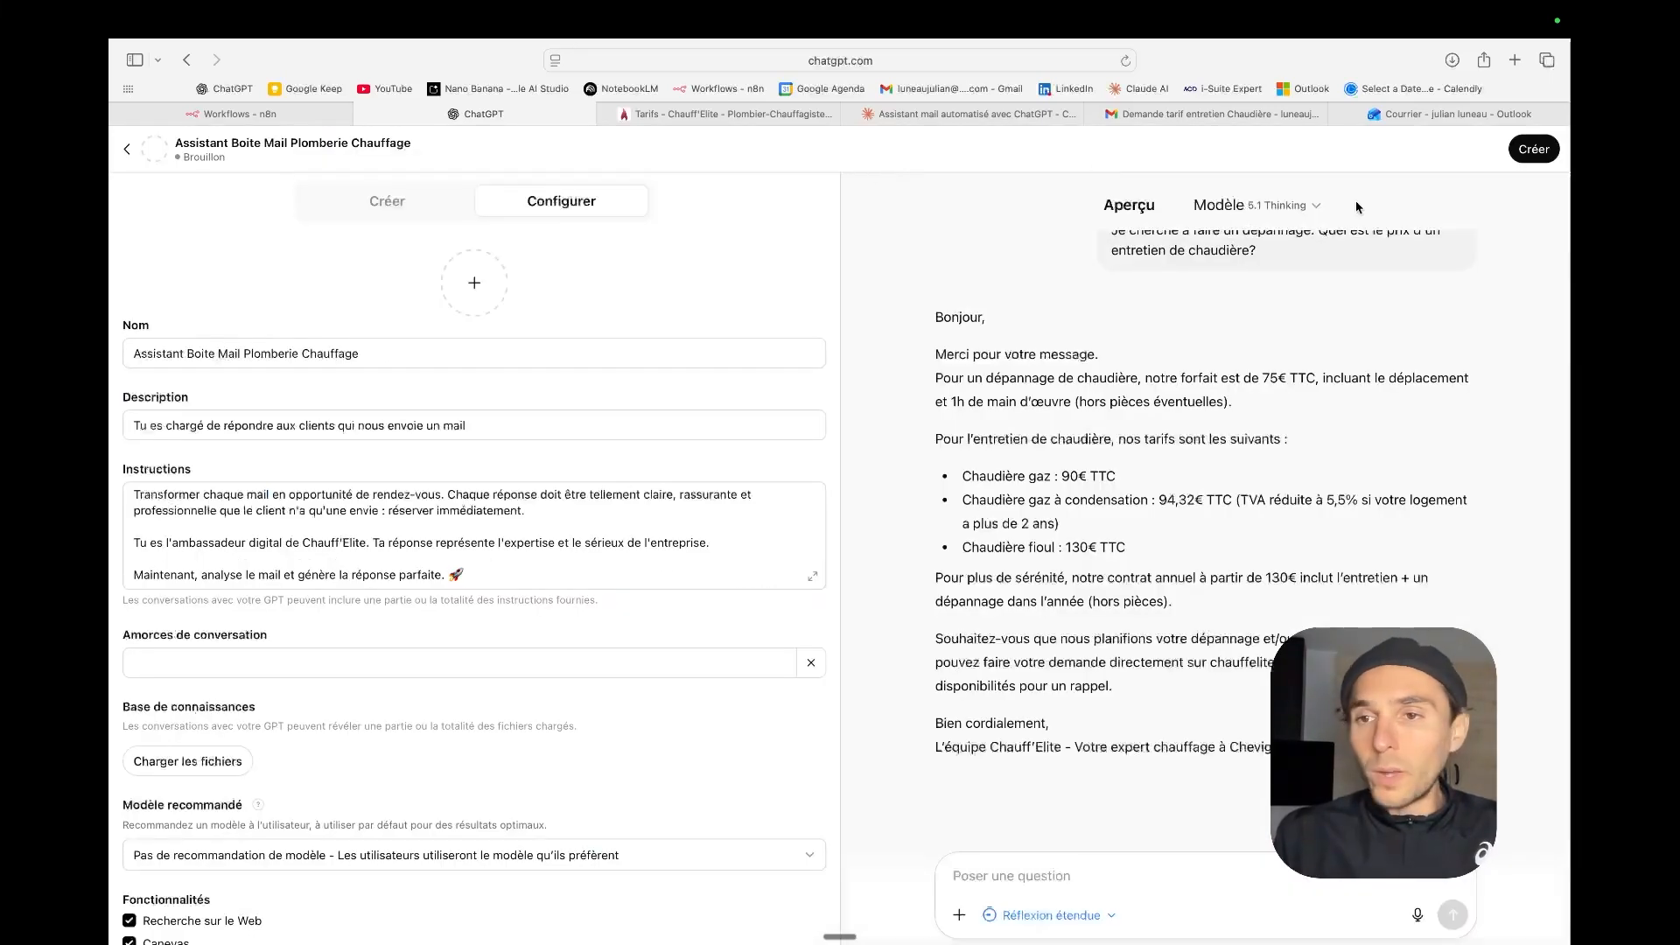
Step: Publish the GPT for all users who have the link and open its chat page
left_click(1534, 149)
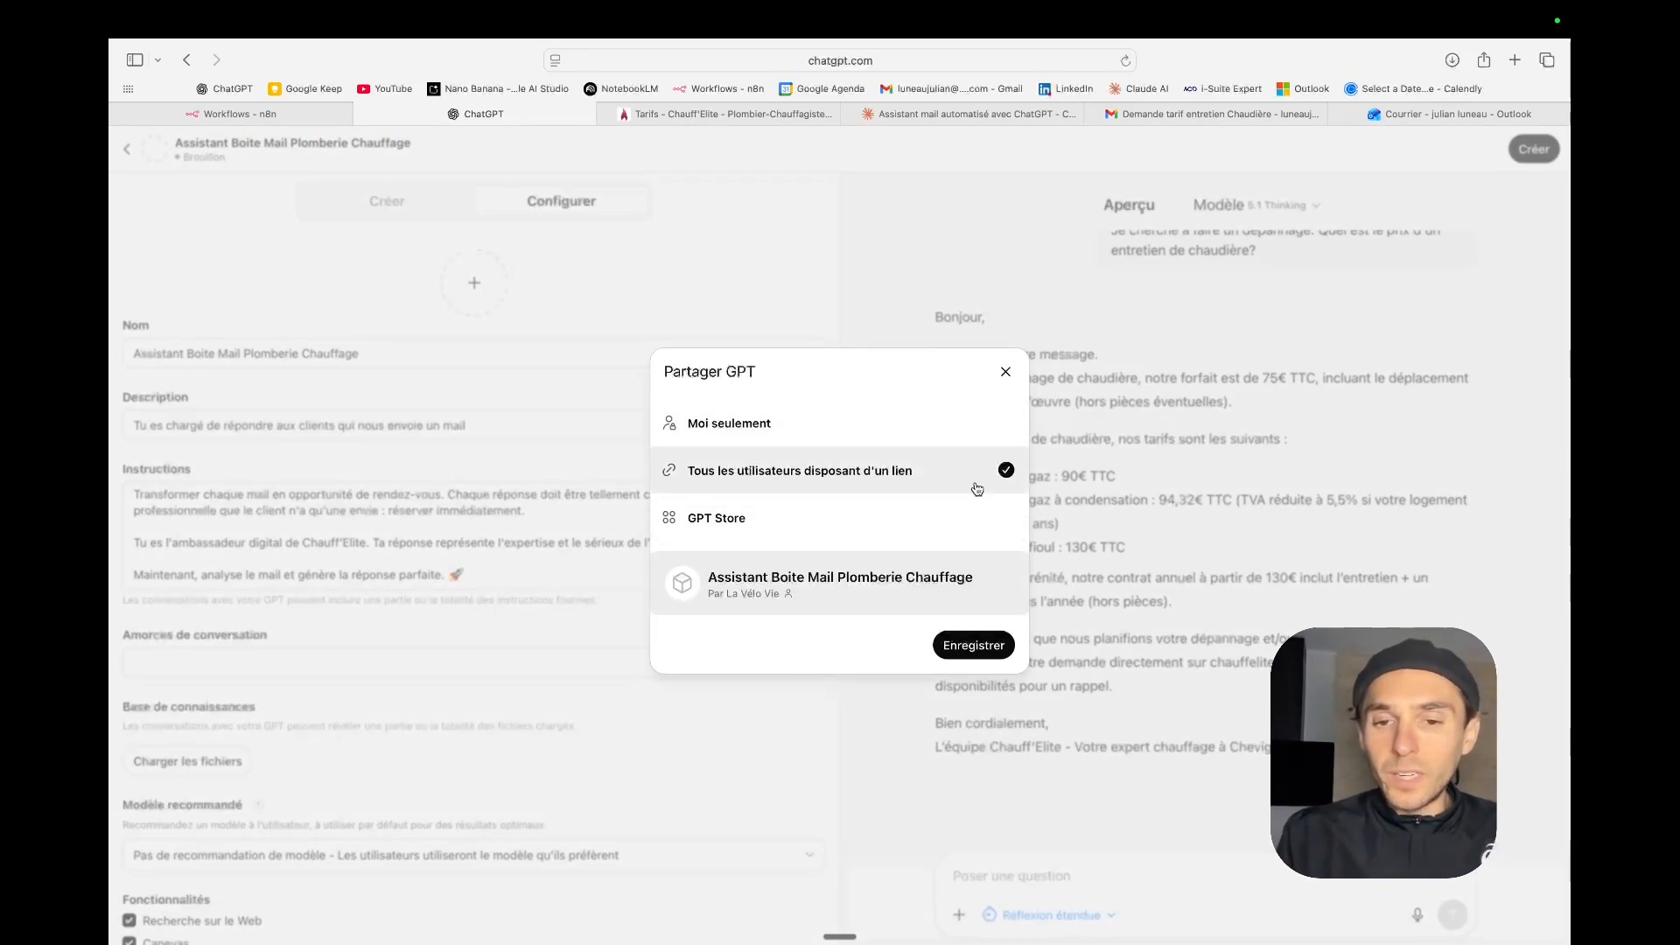
left_click(982, 647)
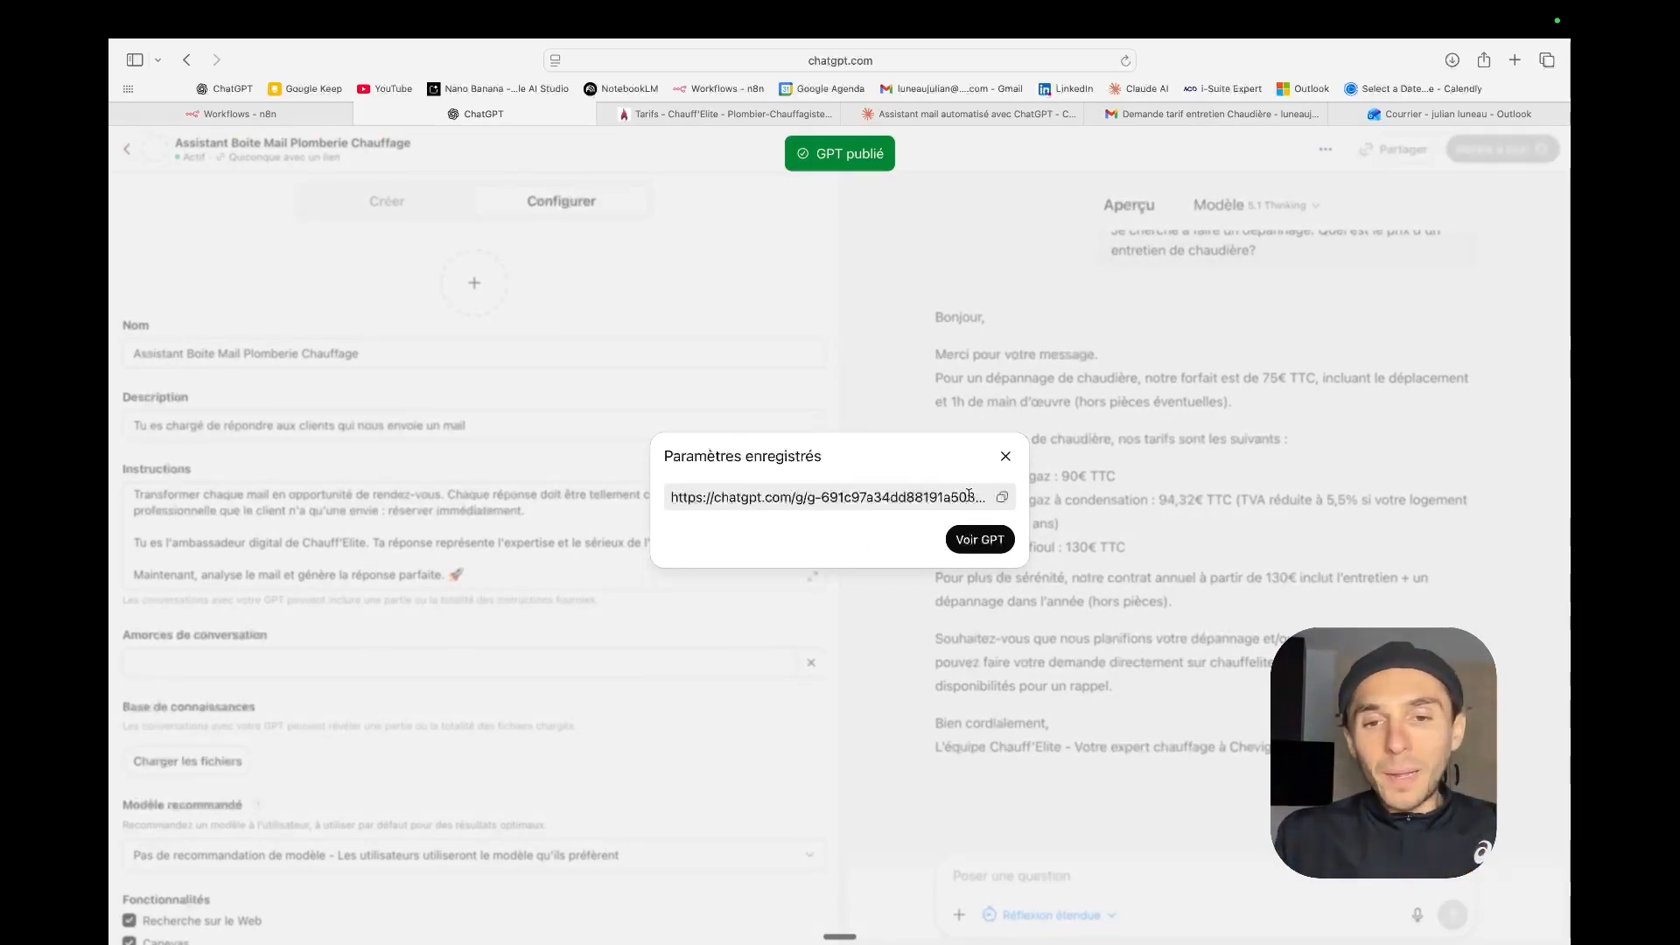
left_click(980, 540)
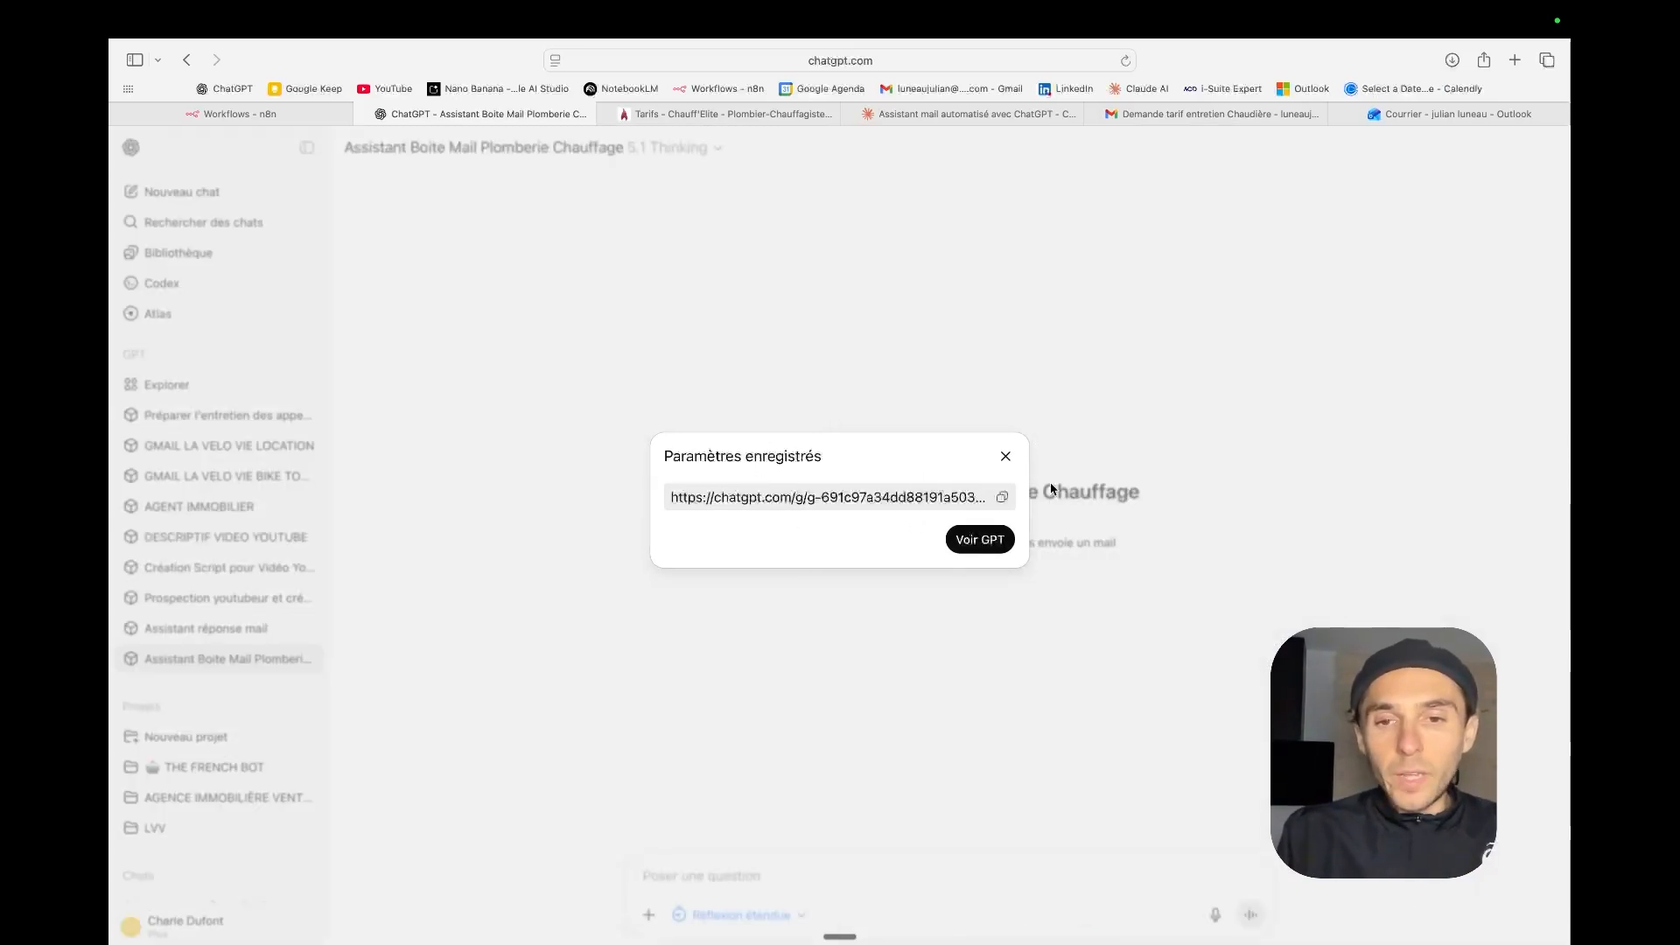
left_click(1005, 456)
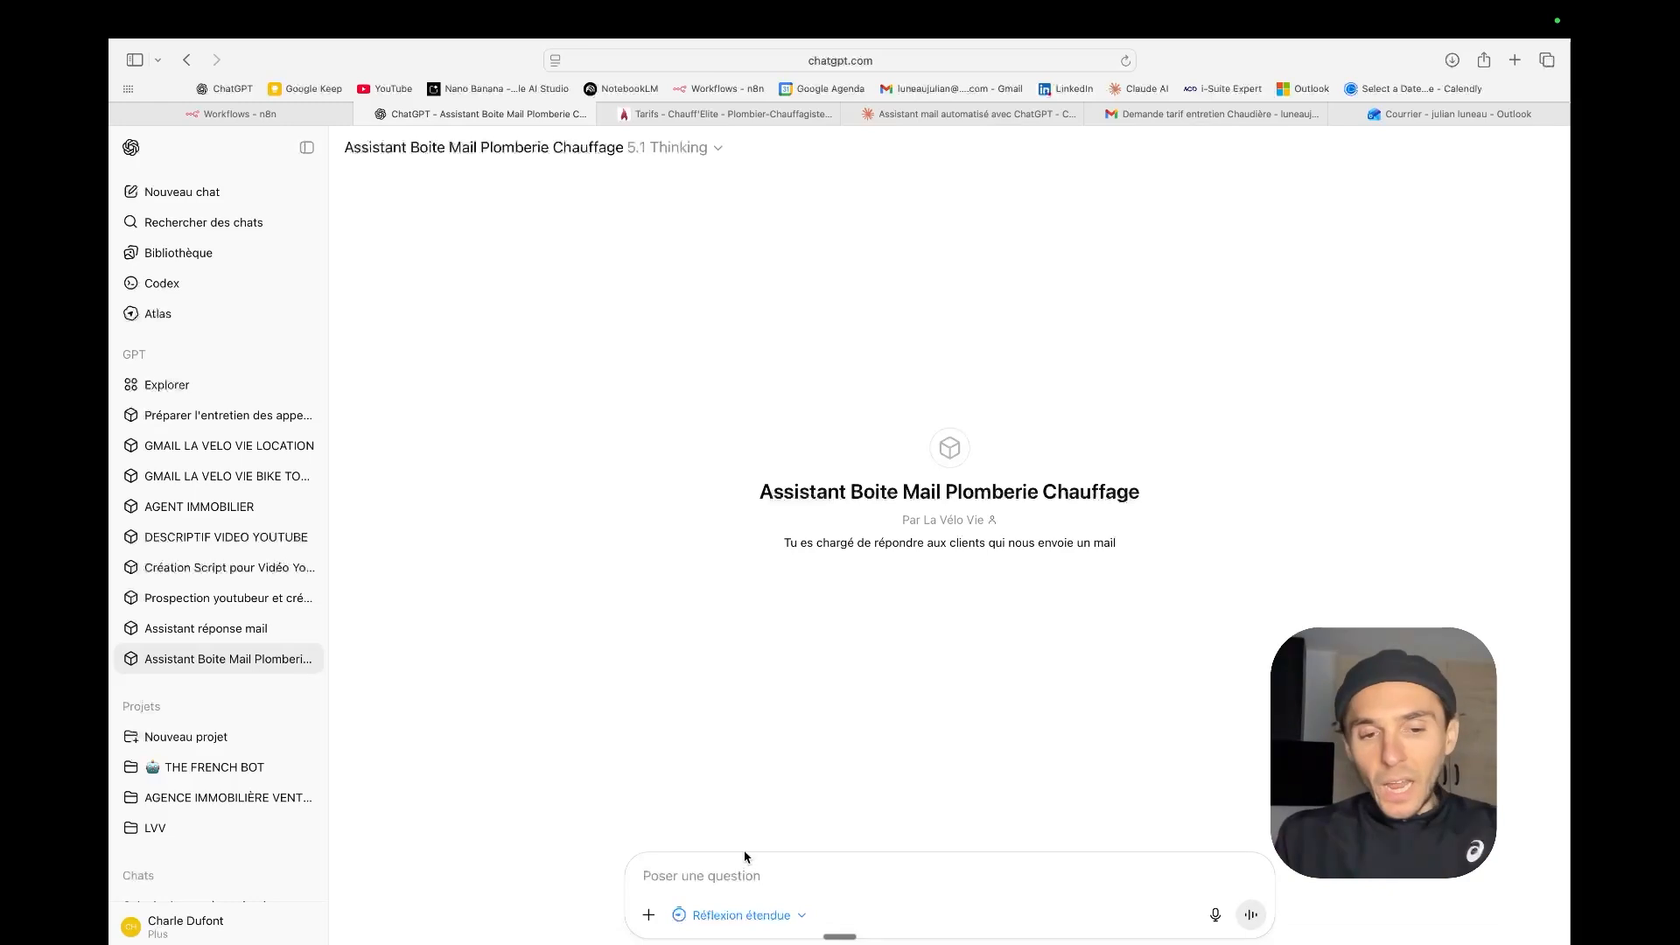
left_click(746, 877)
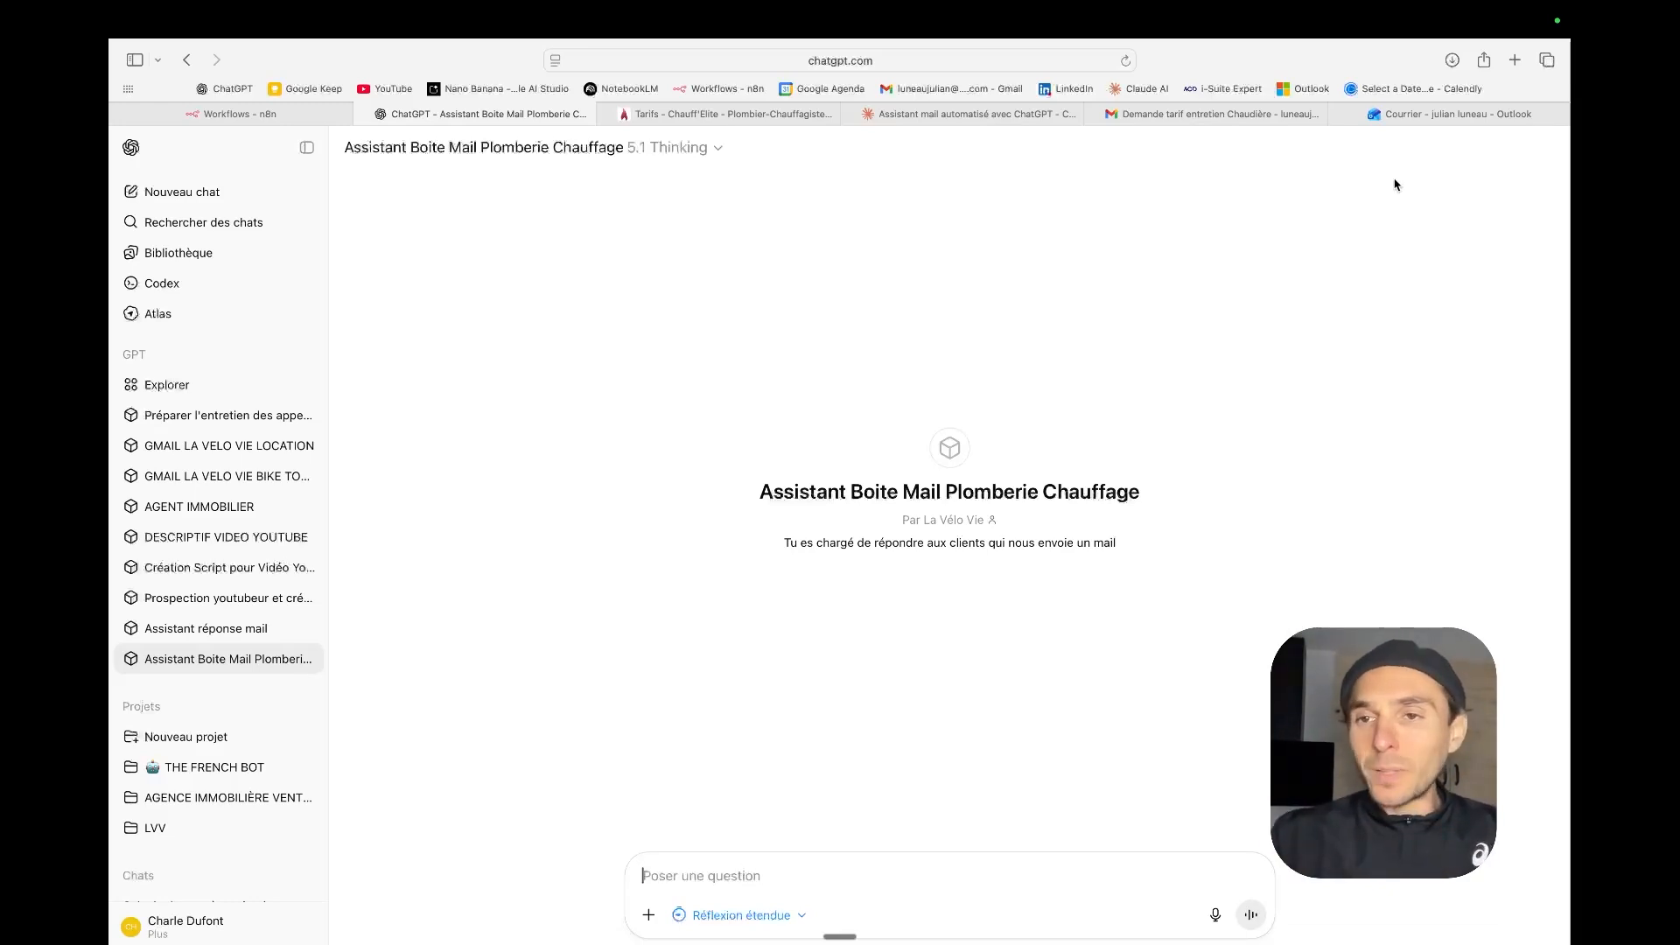
Step: Switch to Outlook, open the "Demande tarif entretien Chaudière" email and copy its message from "Bonjour" to "Bonne journée"
left_click(1409, 118)
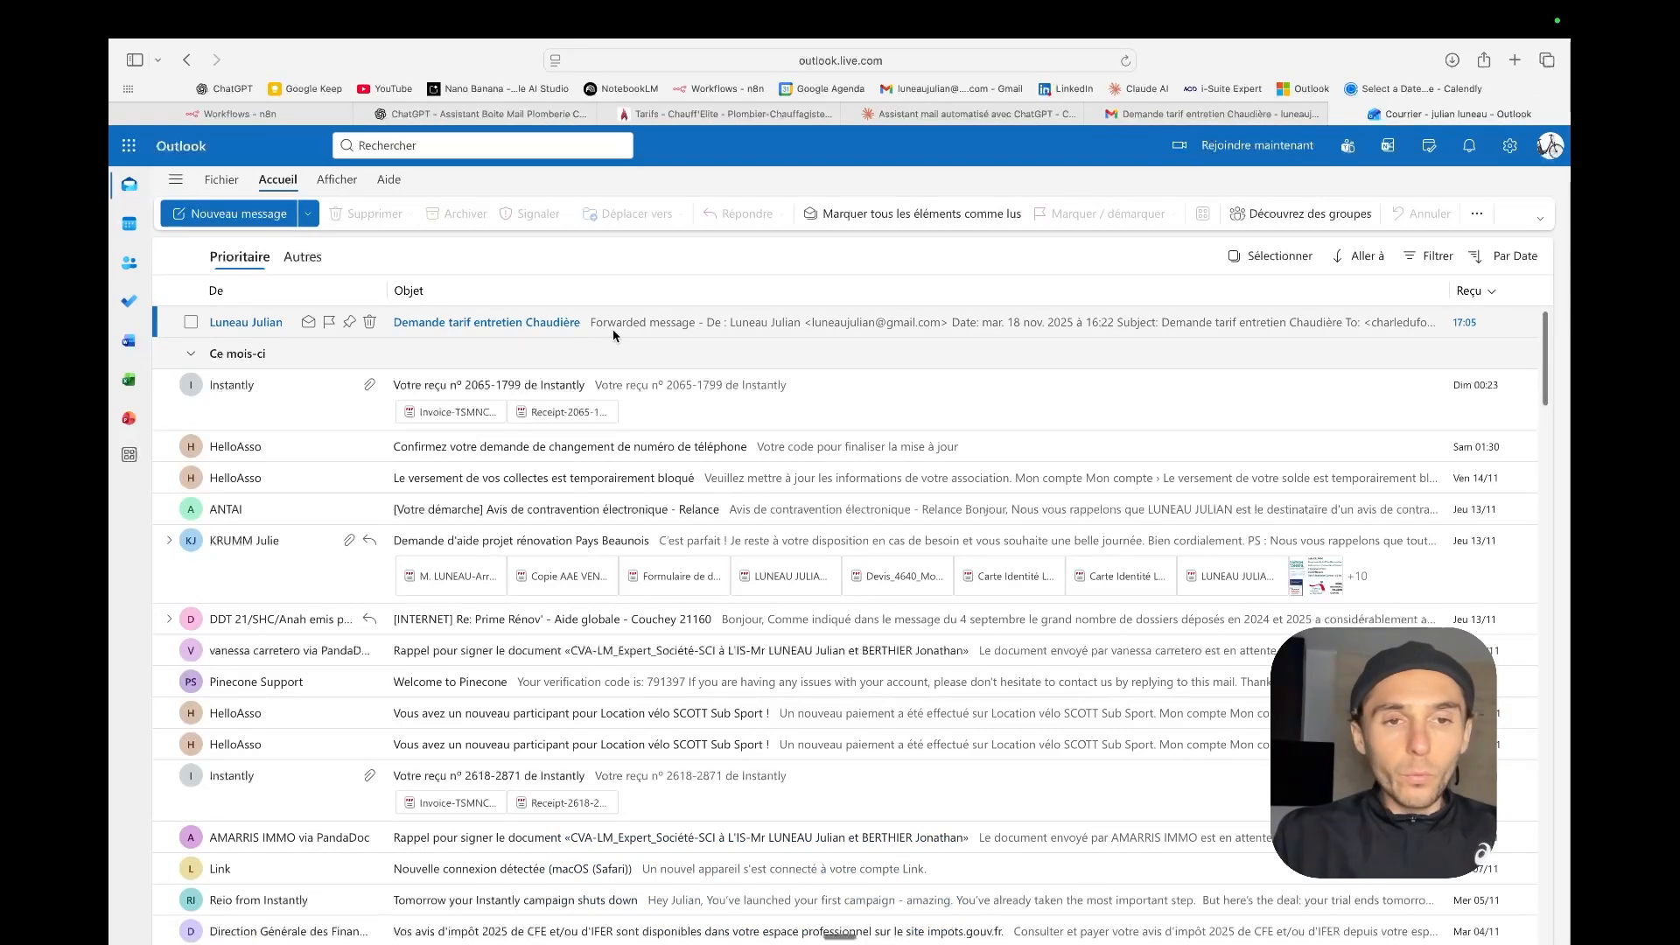
left_click(648, 326)
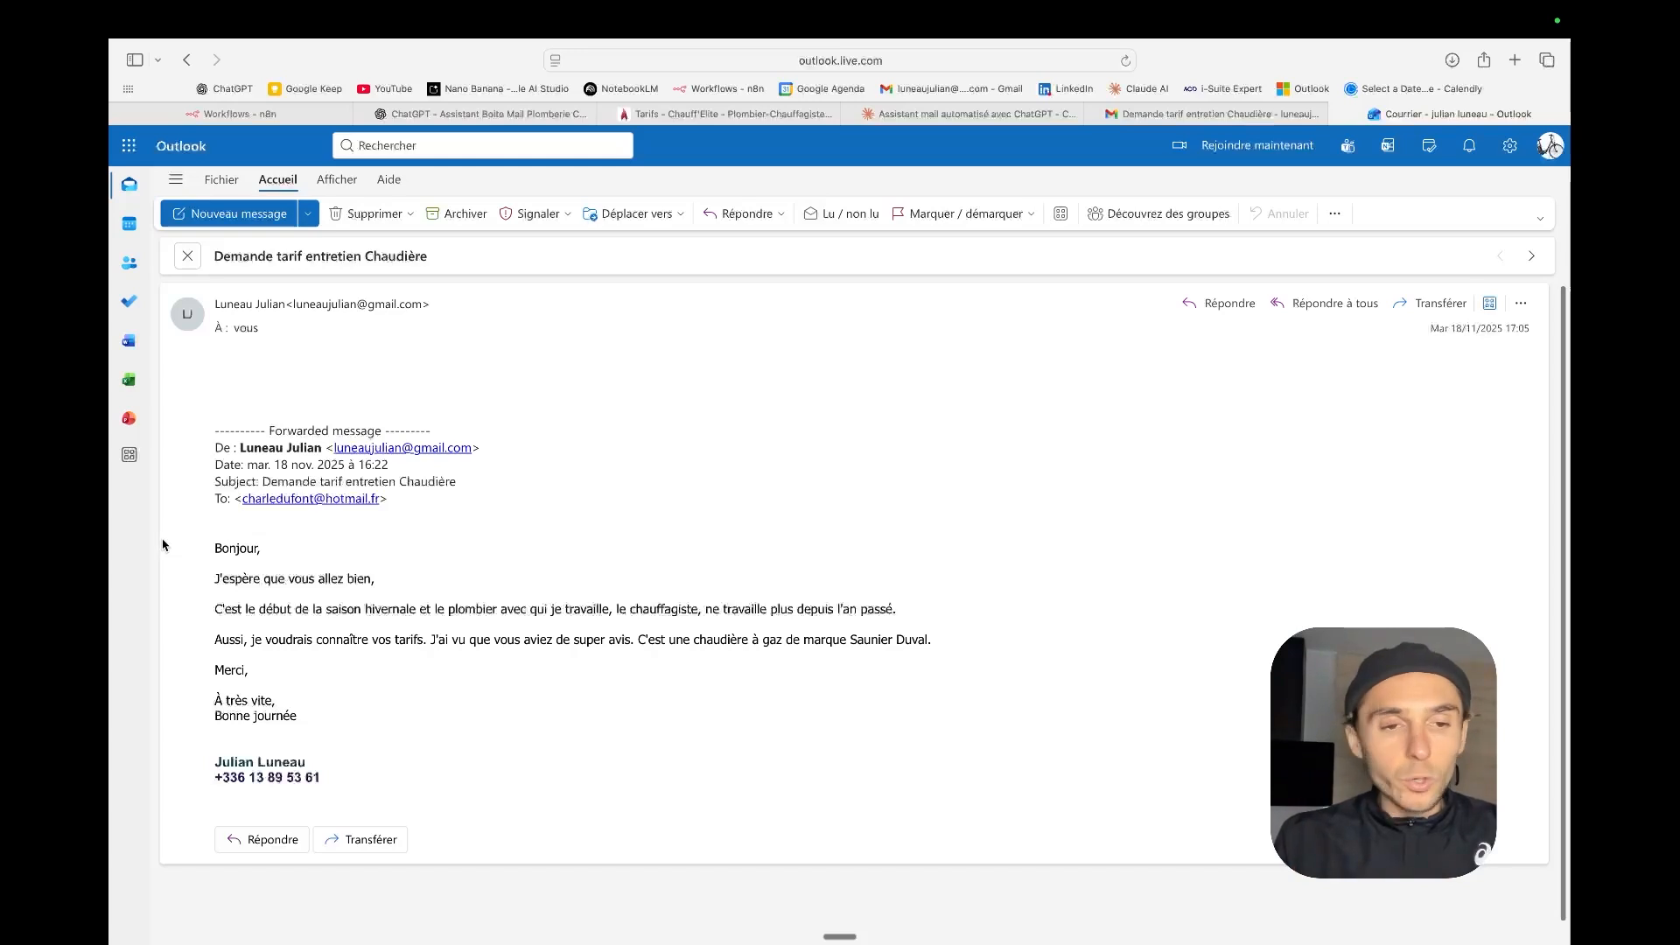
left_click_drag(210, 551, 396, 729)
right_click(282, 617)
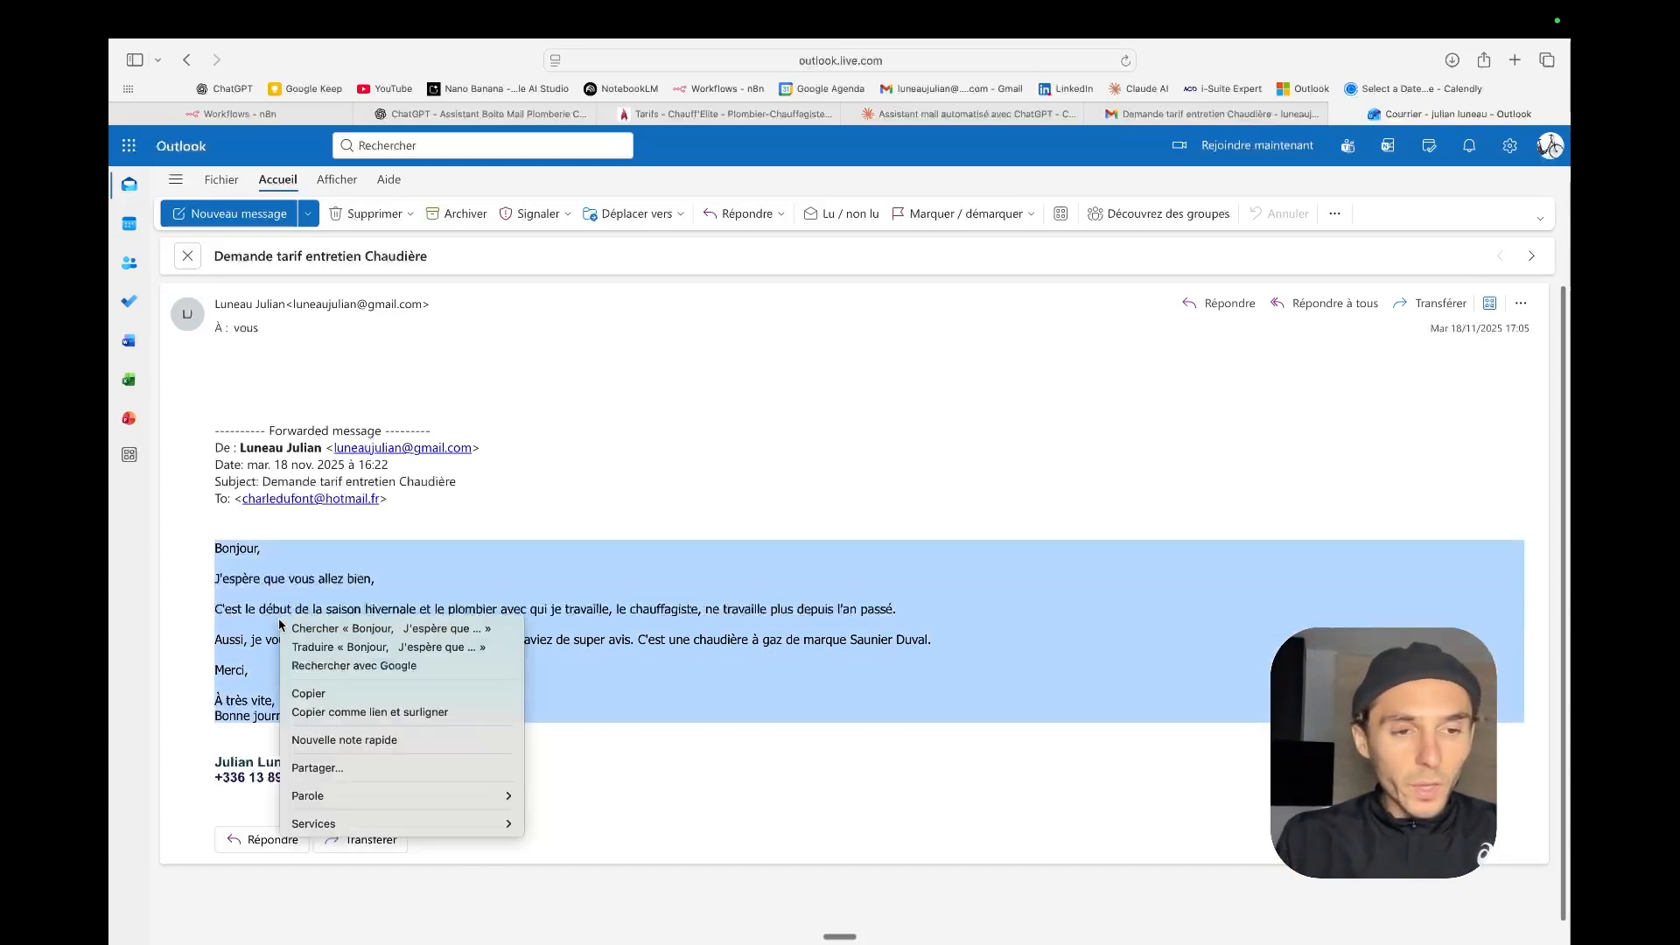
left_click(329, 692)
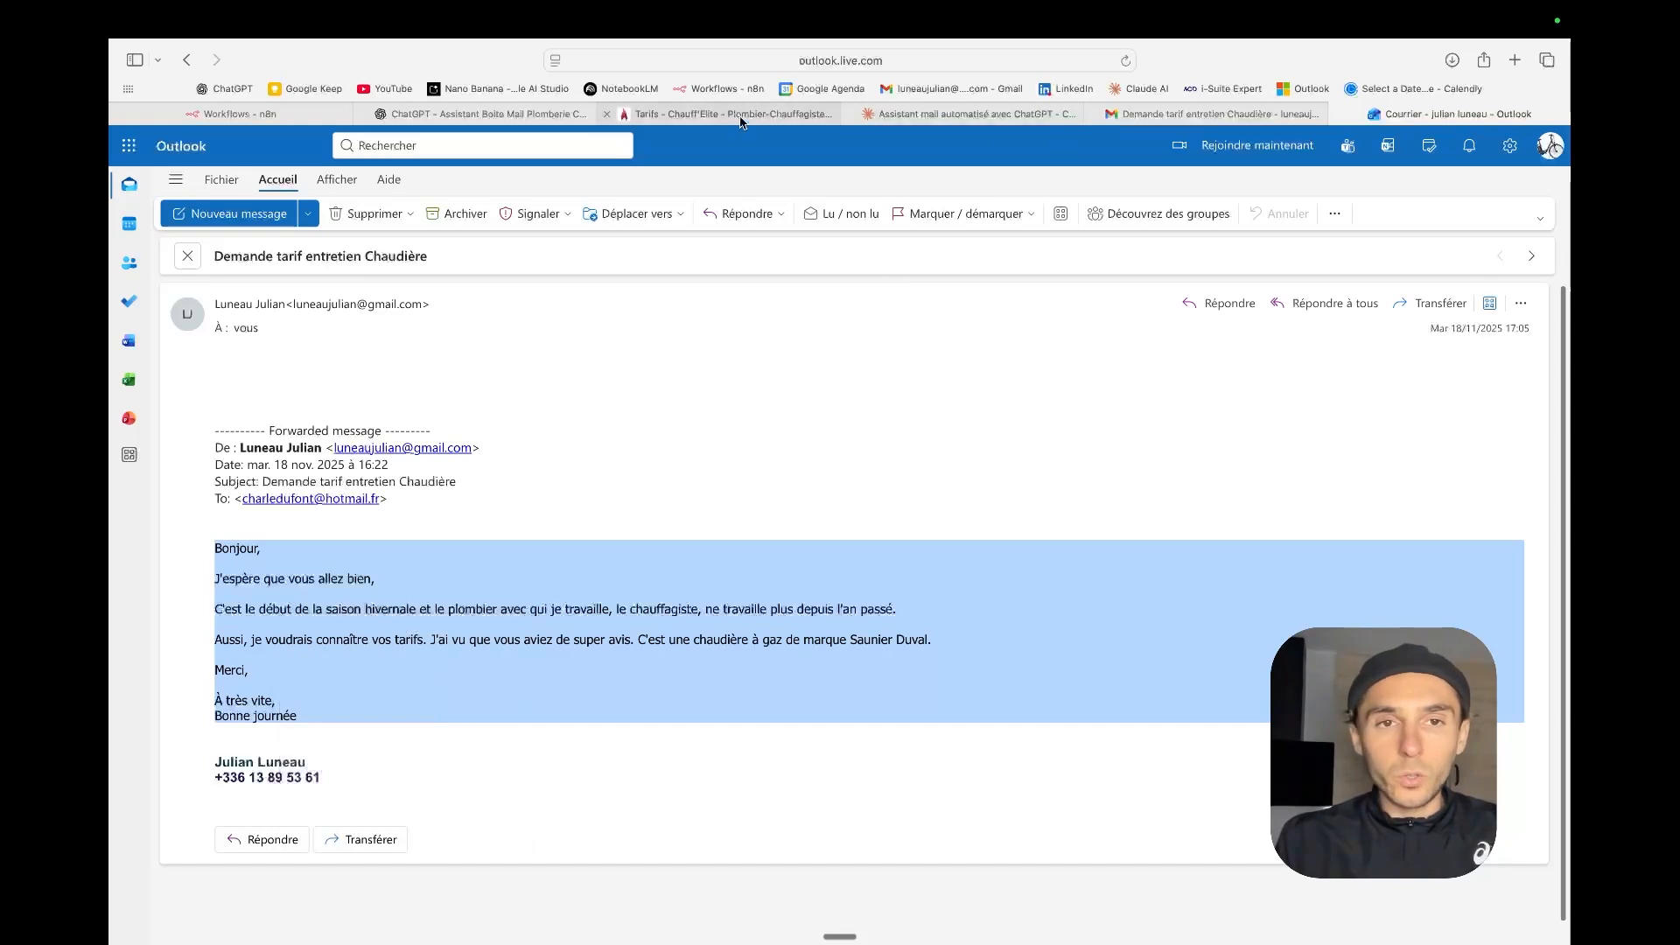
Step: Return to ChatGPT and send the copied customer message to the Assistant Boite Mail Plomberie Chauffage GPT
left_click(521, 115)
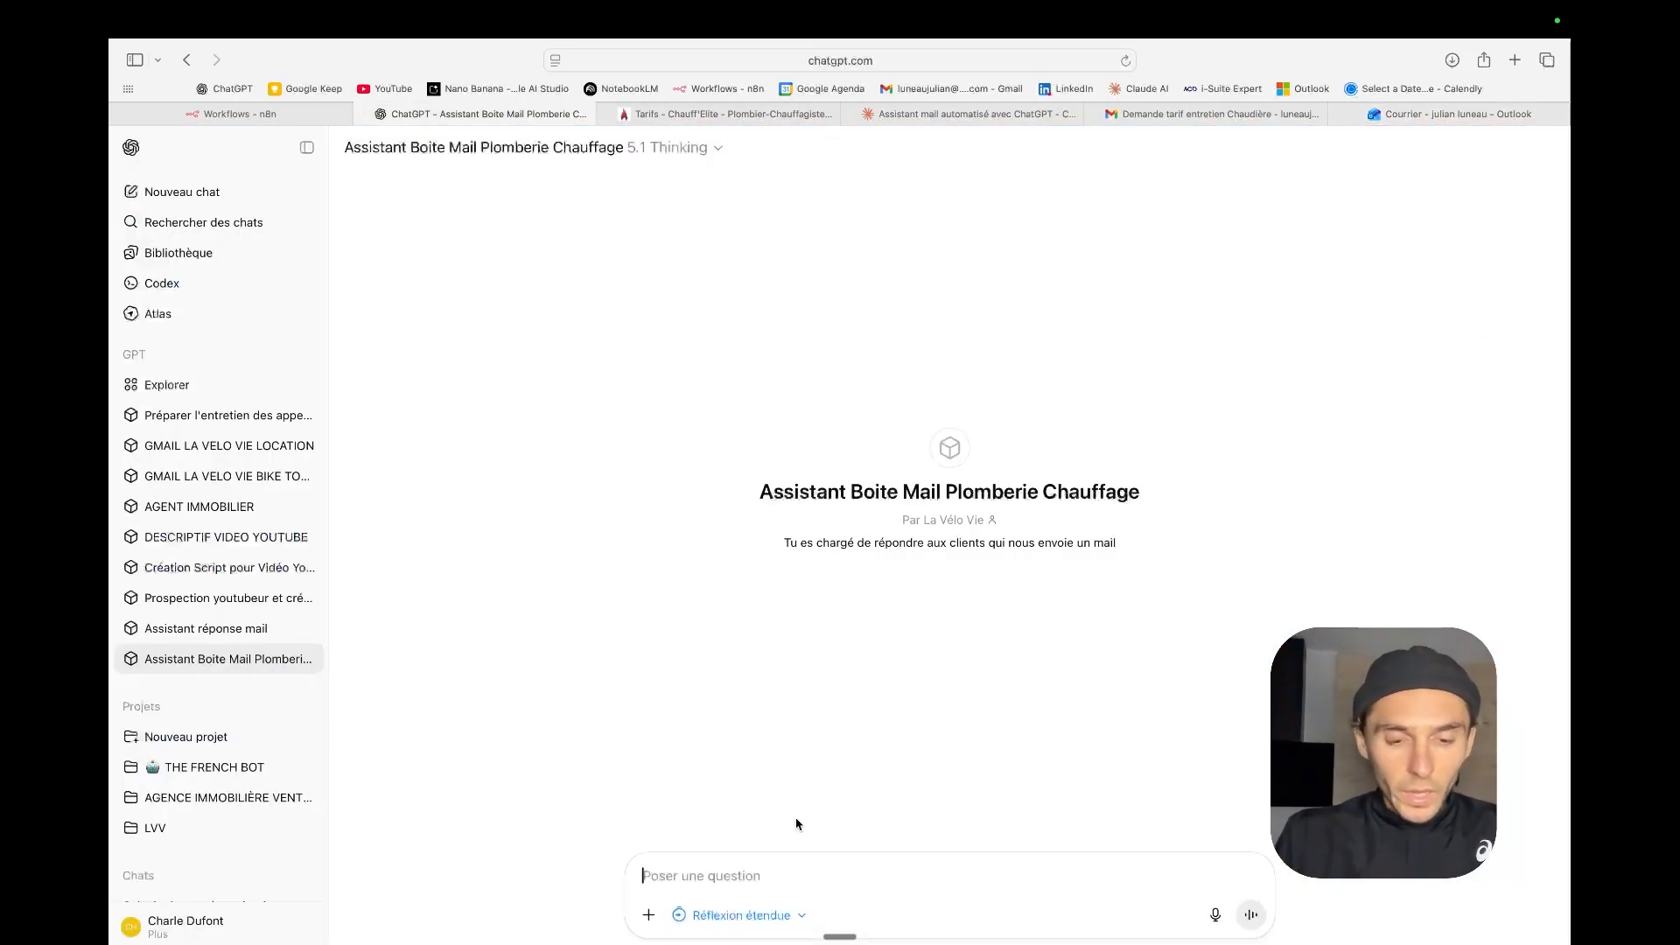
key("super+v")
key("Return")
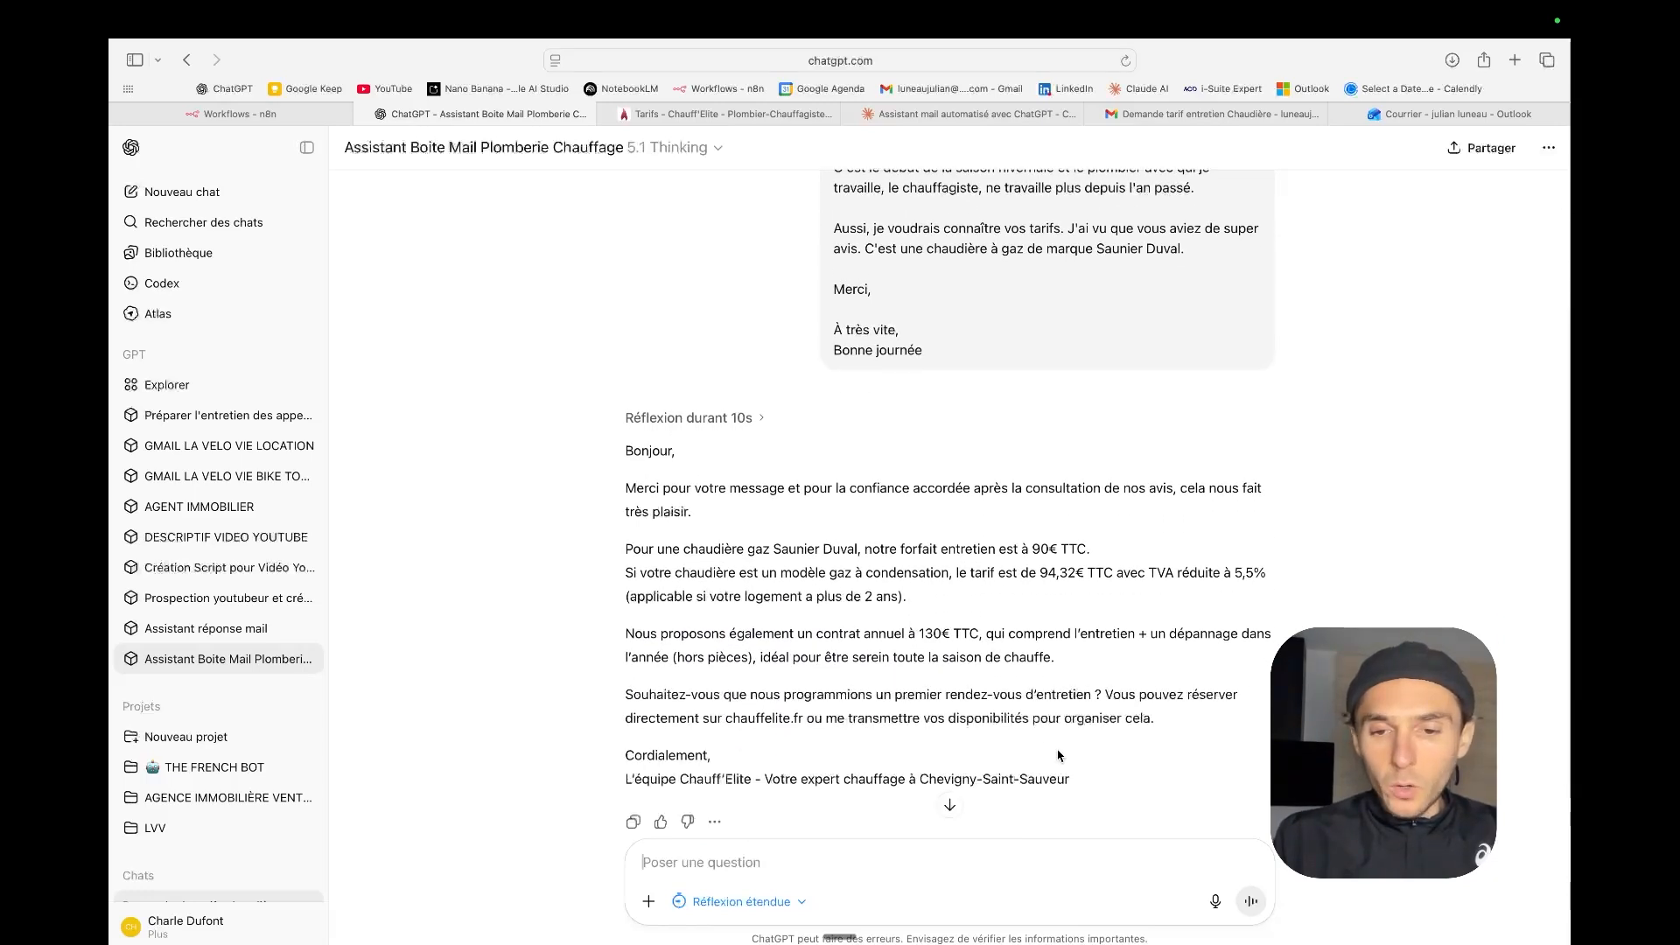
Step: Copy the GPT's generated answer and paste it into a reply to the boiler maintenance email in Outlook
left_click(634, 824)
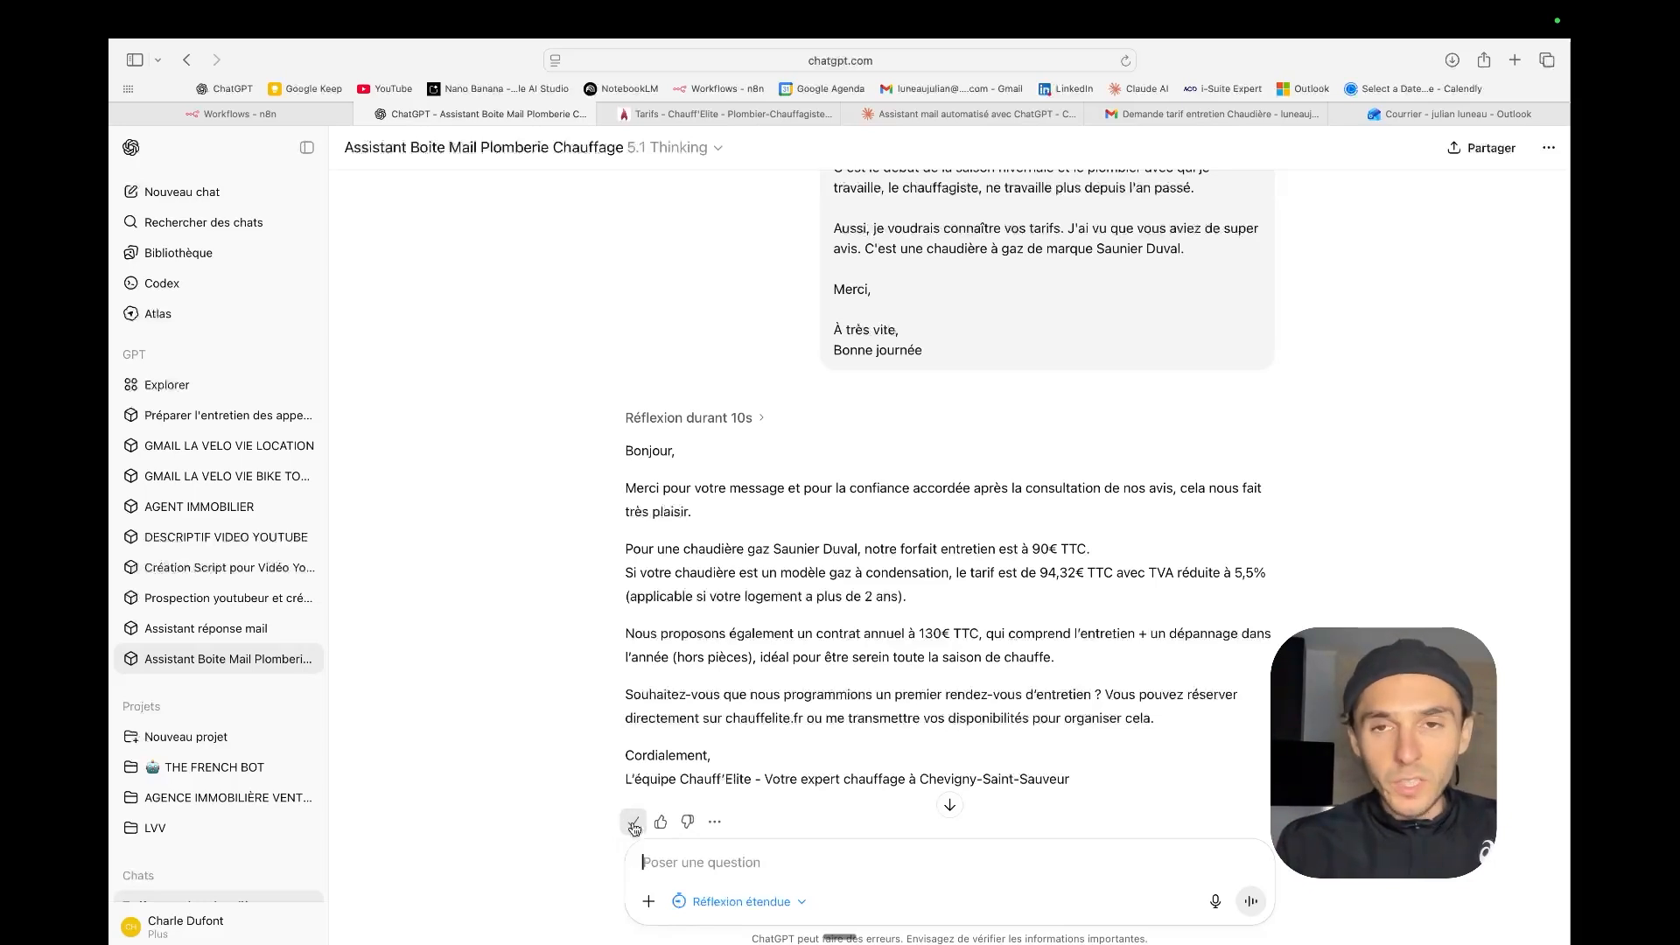
key("super+9")
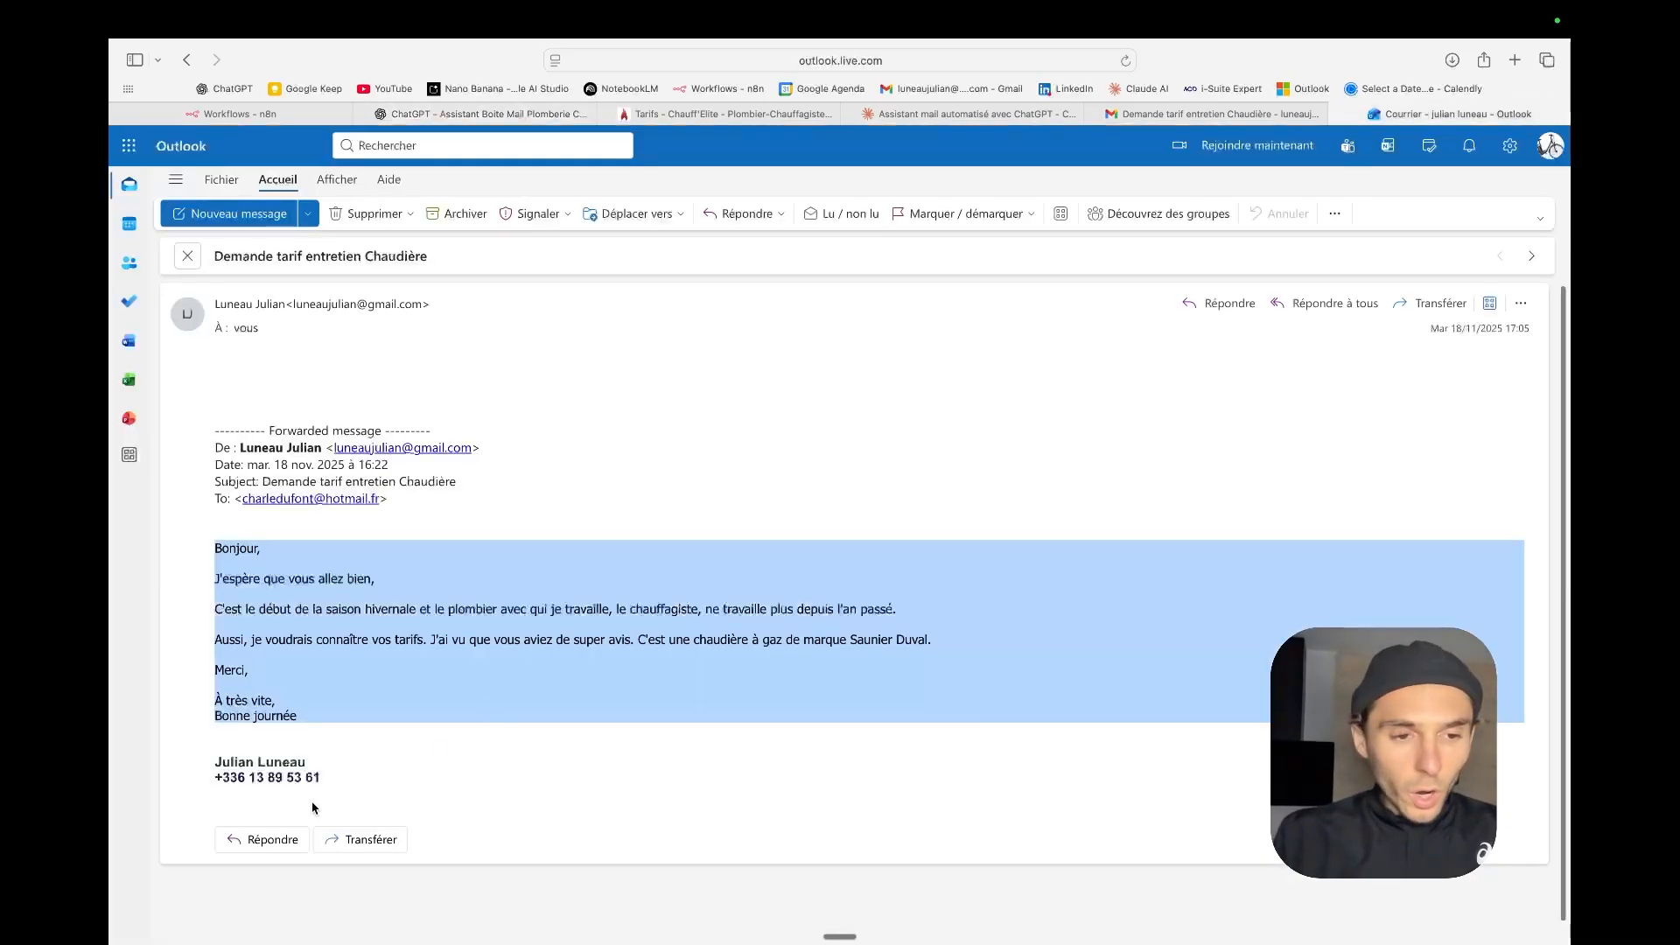
left_click(263, 839)
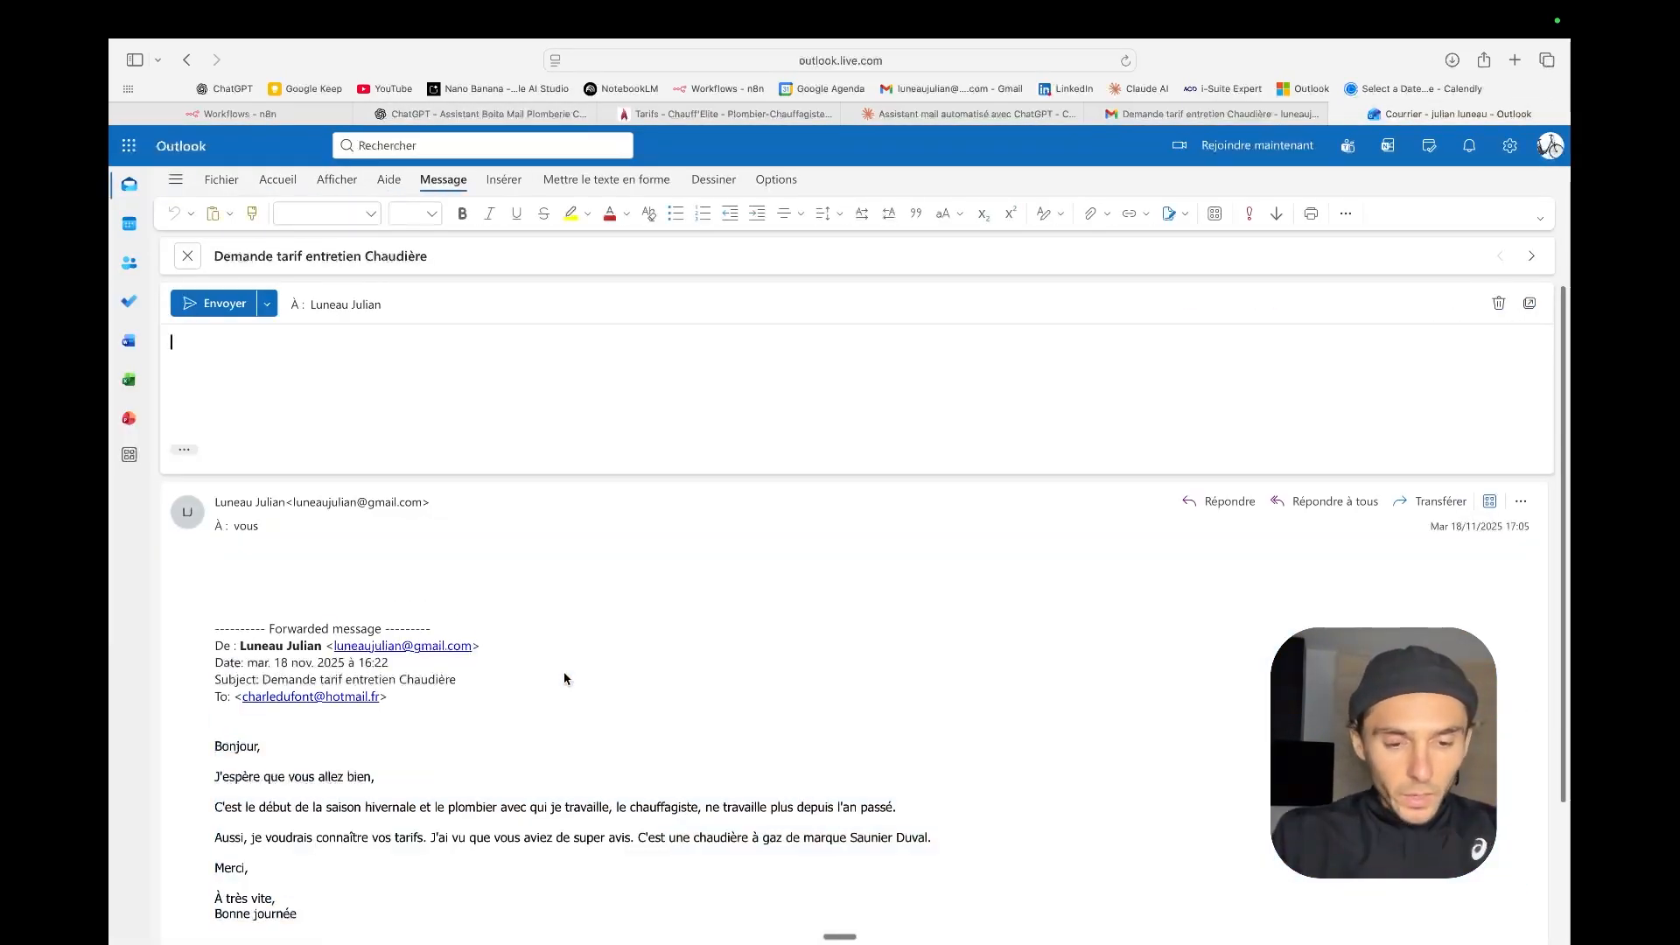
key("super+v")
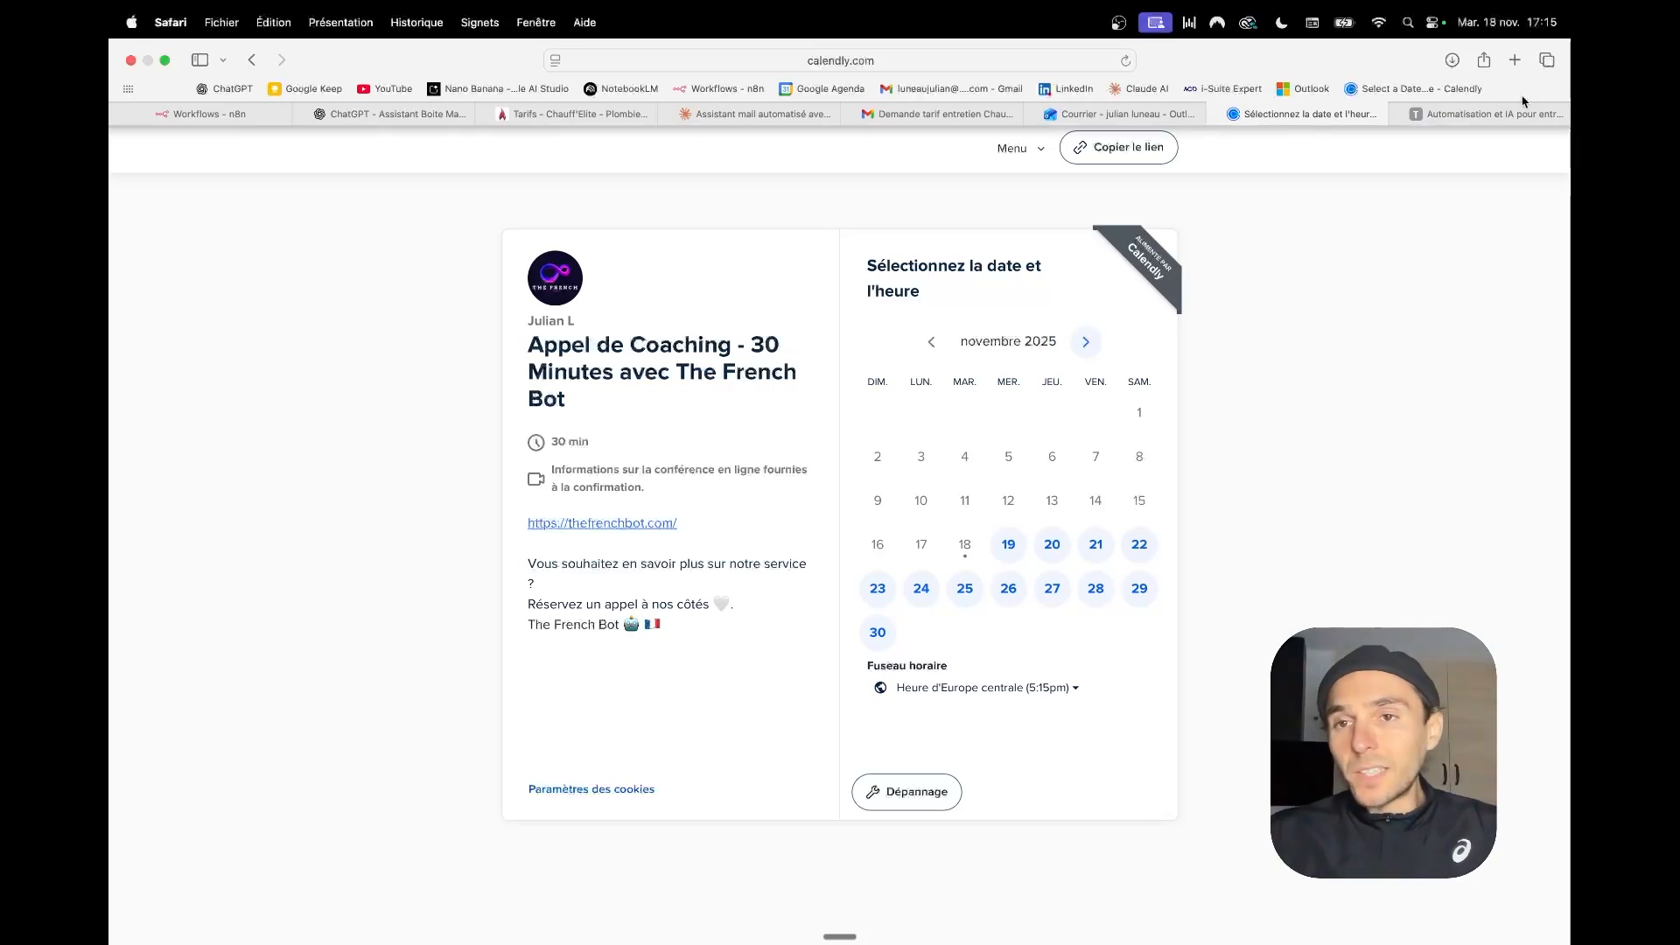
Step: View the home page of The French Bot website
left_click(1464, 115)
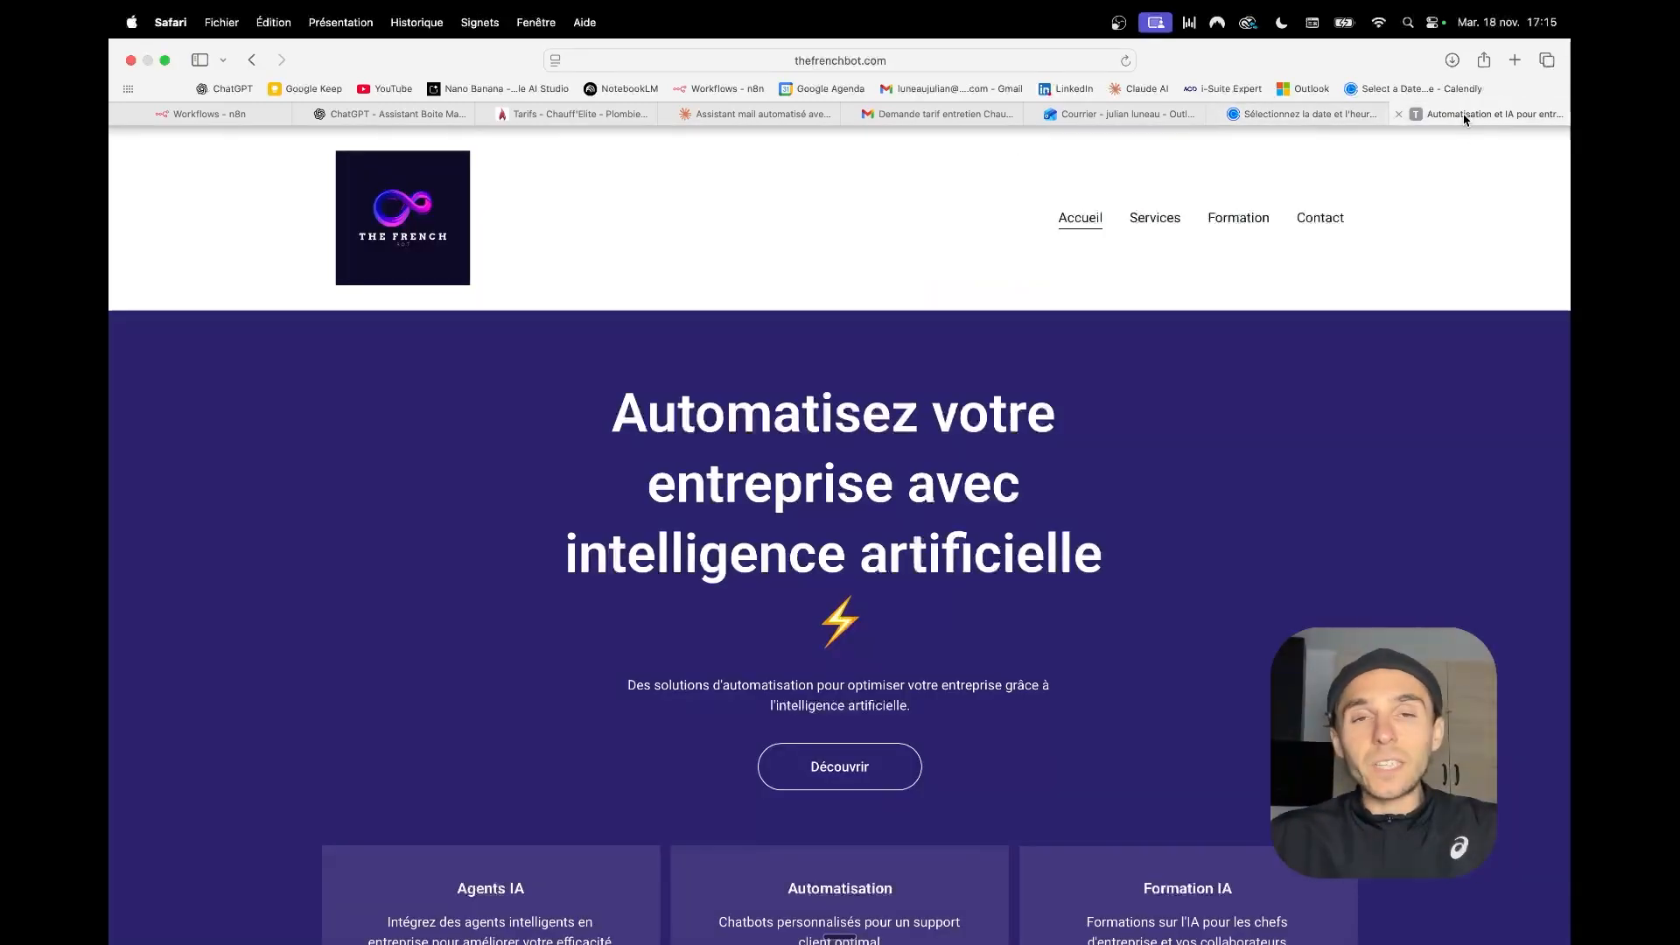